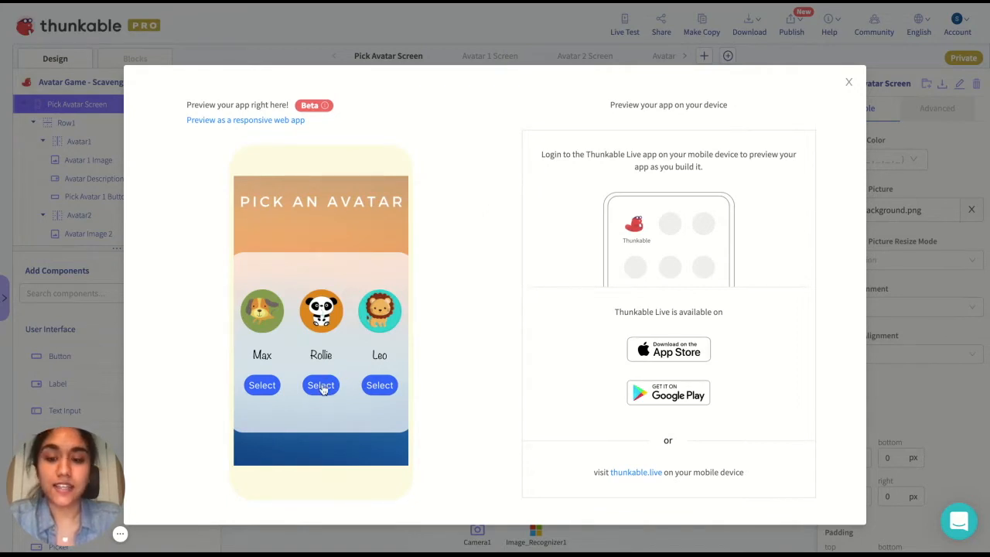
Step: Test the avatar picker in the app preview with Rollie and Leo, going back in between, and close the preview
click(322, 387)
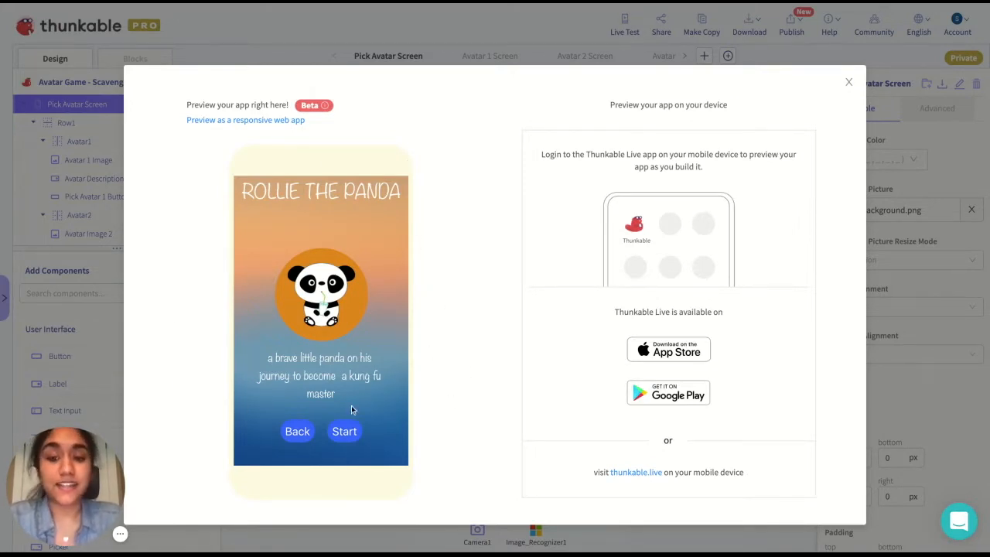
click(298, 431)
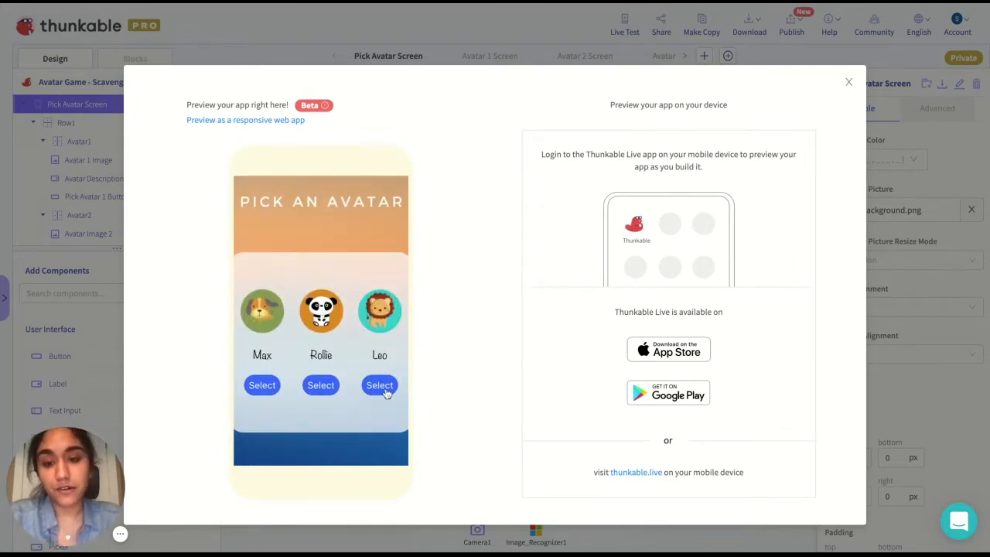
click(380, 385)
key(Escape)
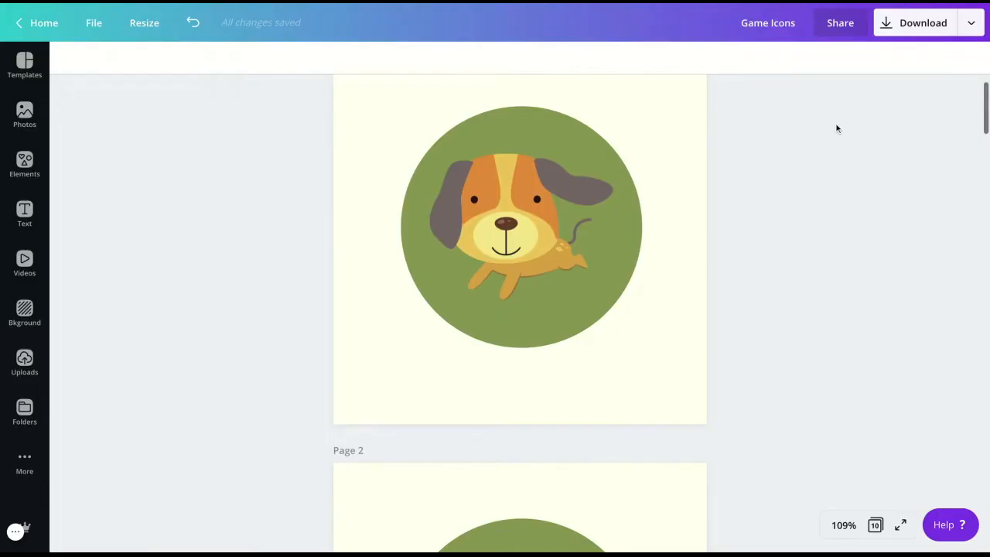
Step: Review the avatar pages of the Game Icons design in Canva and download the design
scroll(836, 126, down, 7)
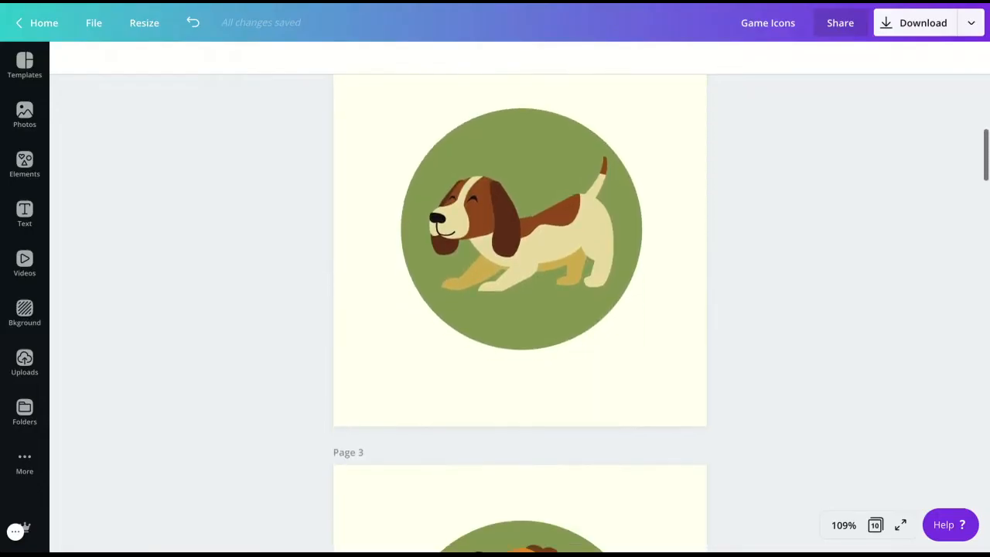
scroll(520, 310, down, 5)
click(914, 23)
click(829, 319)
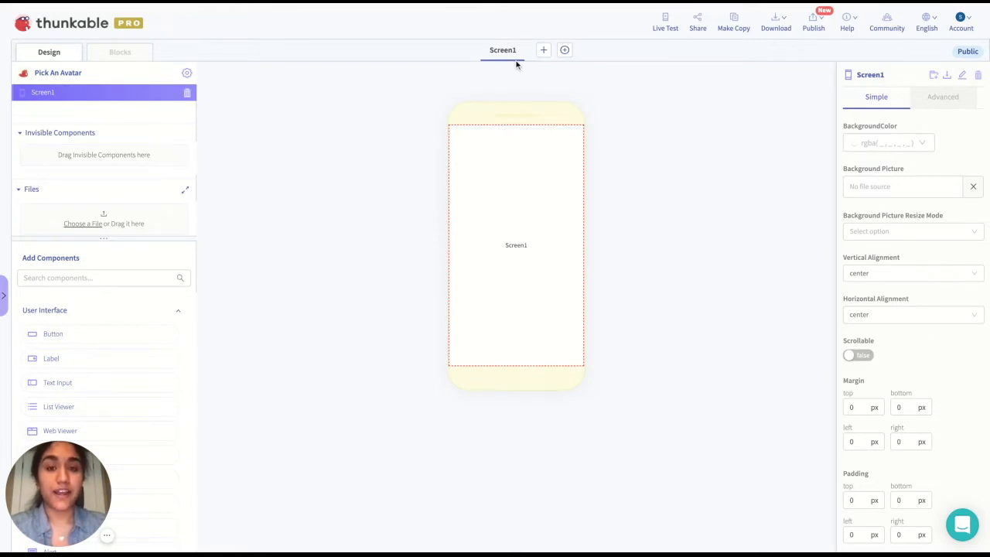
Step: Add three new screens to the Pick An Avatar project in Thunkable
click(544, 51)
click(572, 50)
click(606, 50)
Step: Rename Screen1 as "Pick Avatar Screen"
click(416, 58)
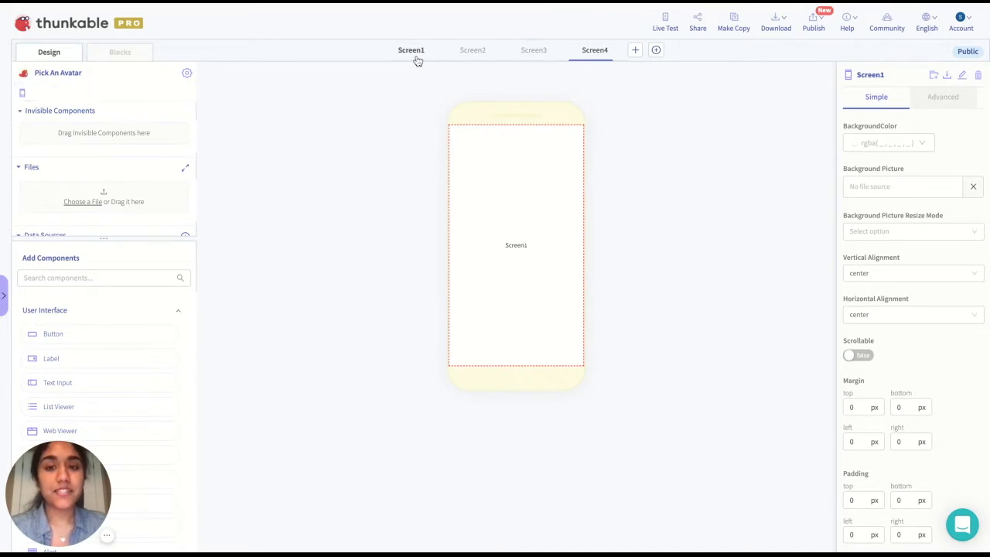
click(963, 78)
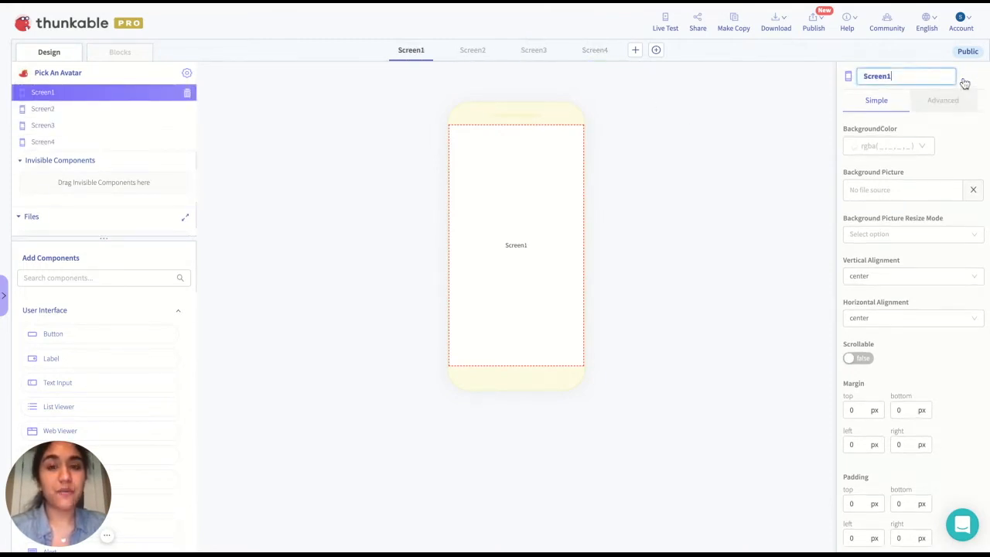
double_click(909, 78)
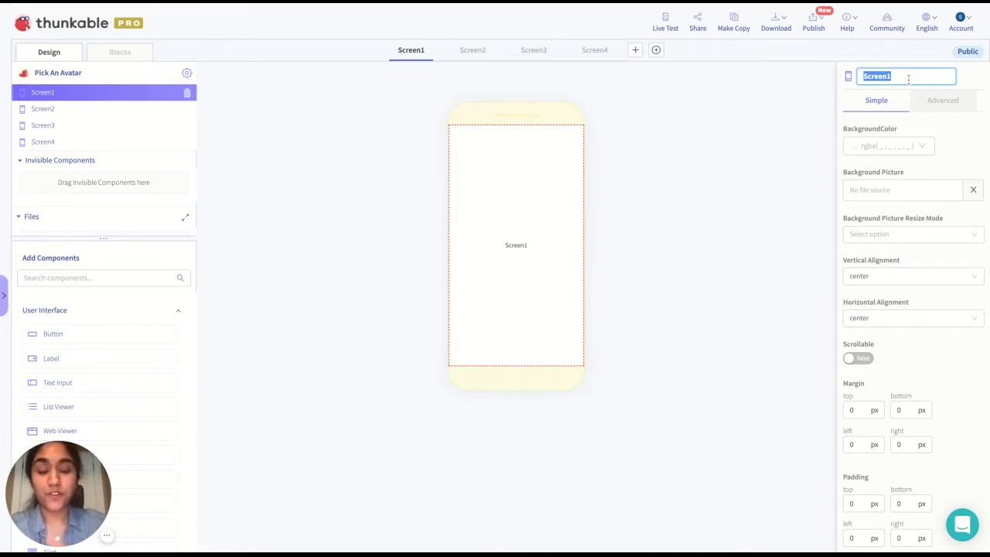
text(P)
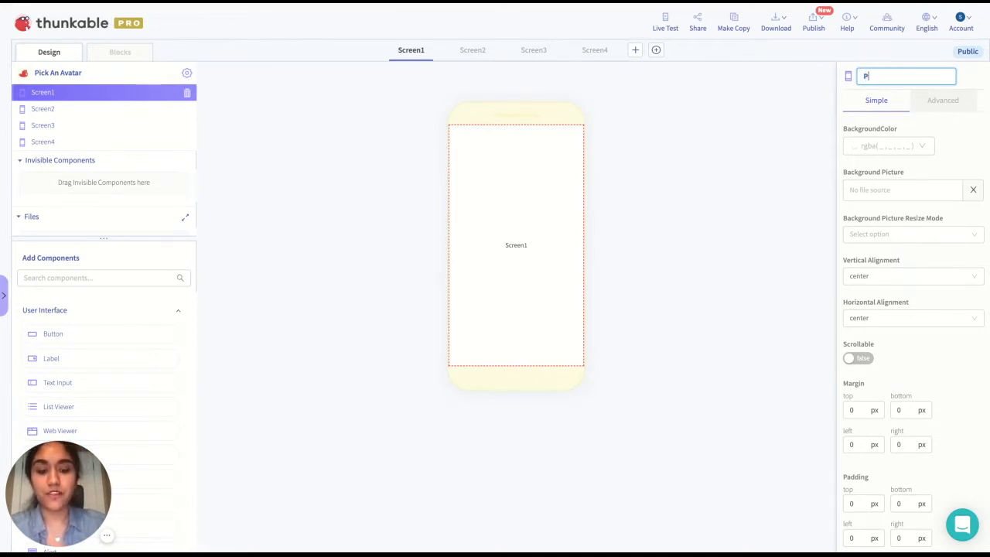
text(ick Avatar Screen)
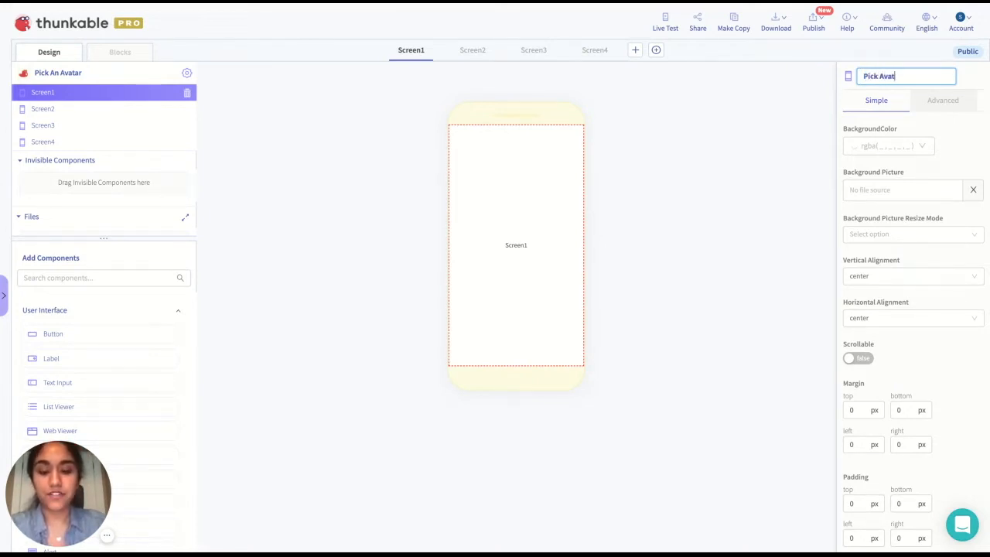
key(Return)
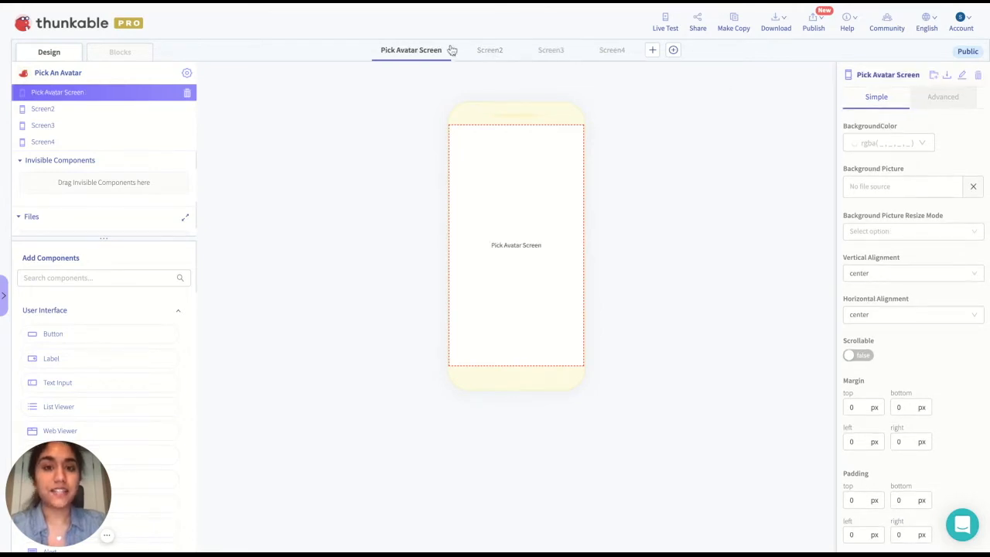
Step: Rename Screen2 as "Avatar 1"
click(490, 53)
click(961, 77)
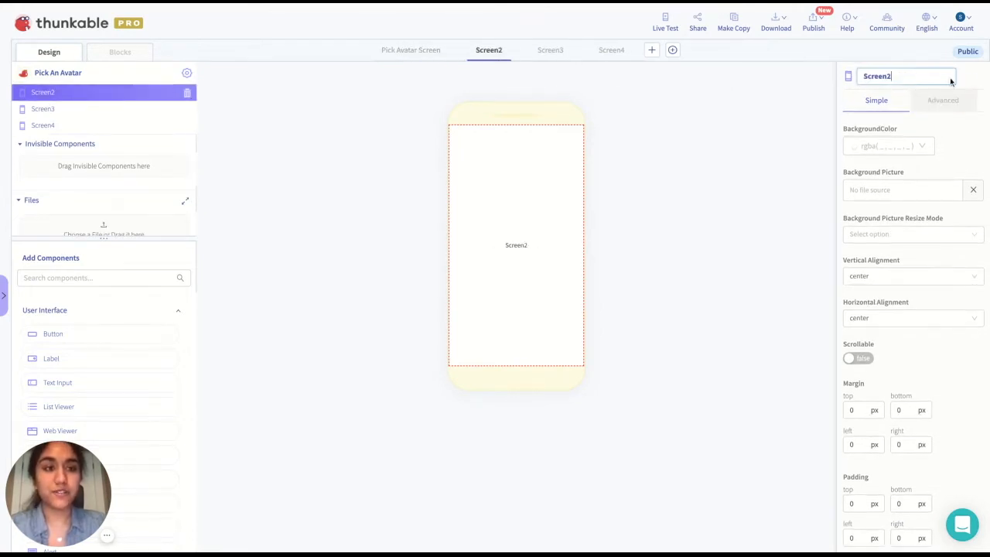
text(Avatar 1)
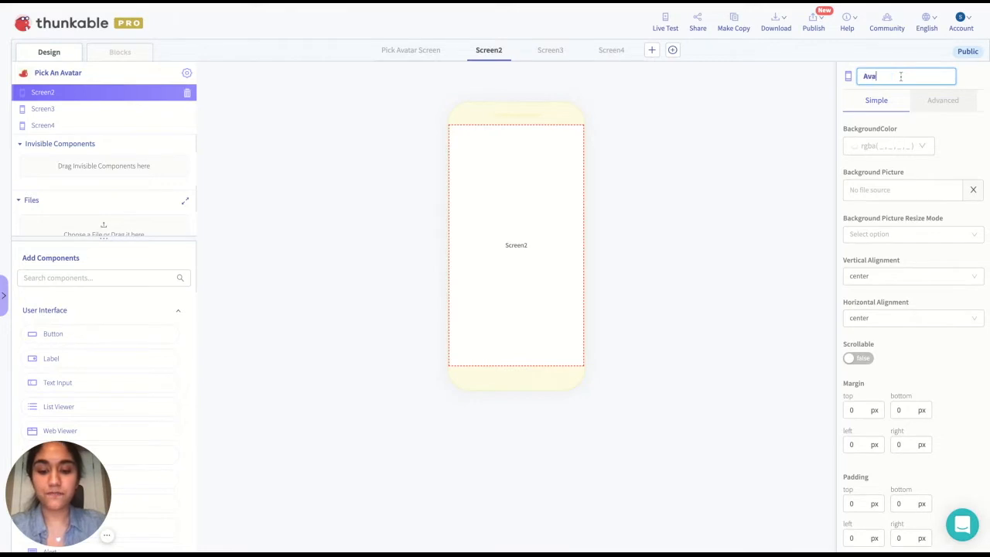
key(Return)
Step: Rename Screen3 as "Avatar 2"
click(566, 60)
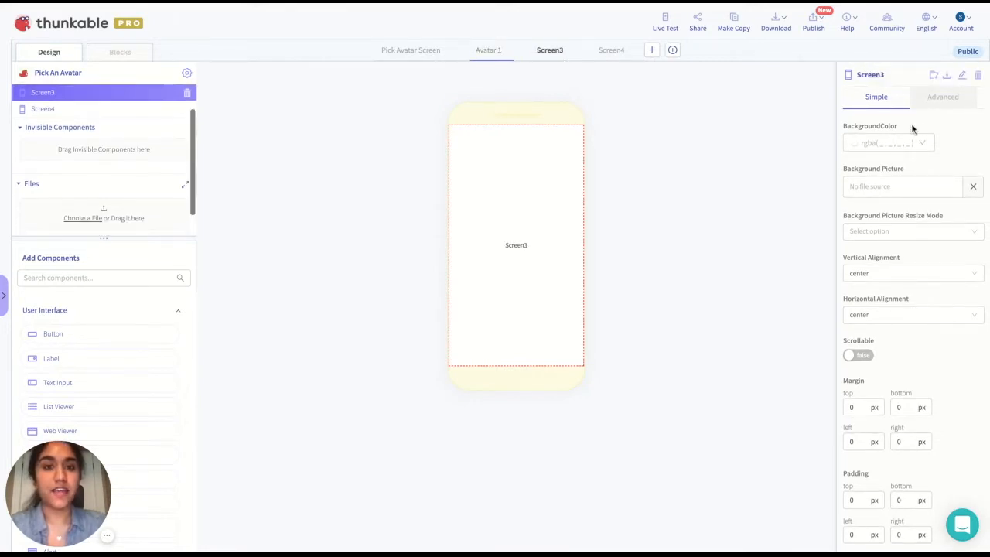
click(961, 77)
drag(903, 79, 834, 82)
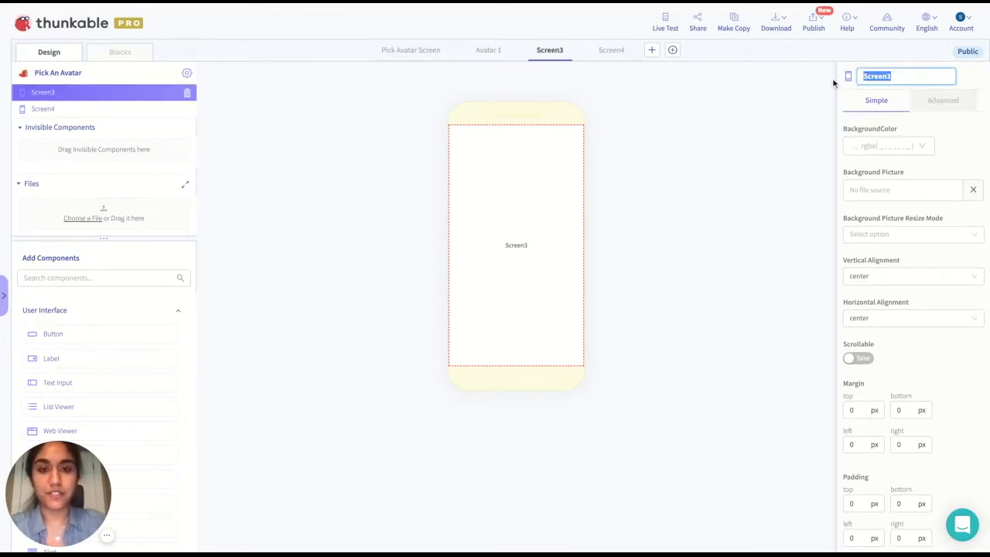
text(Avatar 2)
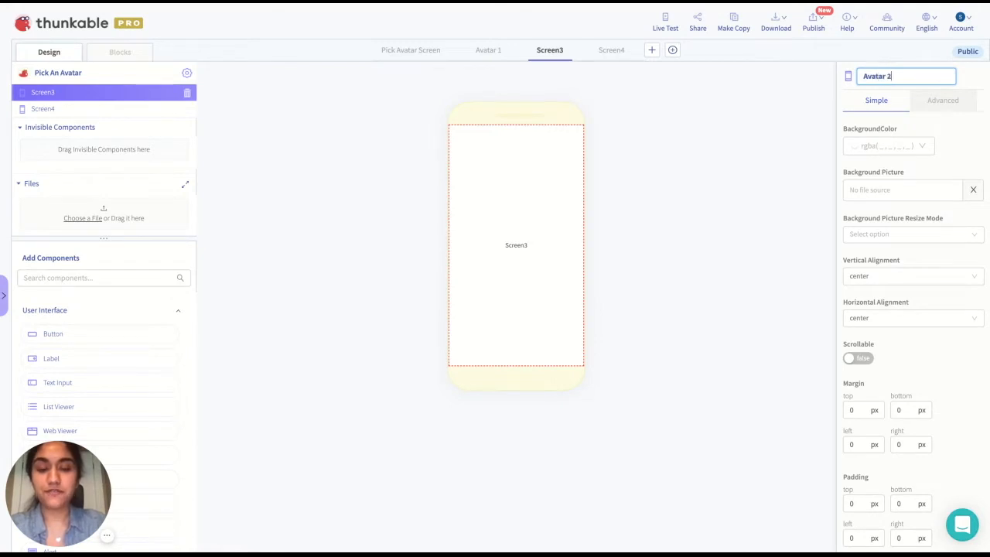
Step: Rename Screen4 as "Avatar 3"
click(611, 49)
click(961, 76)
double_click(899, 77)
text(Avattar 3)
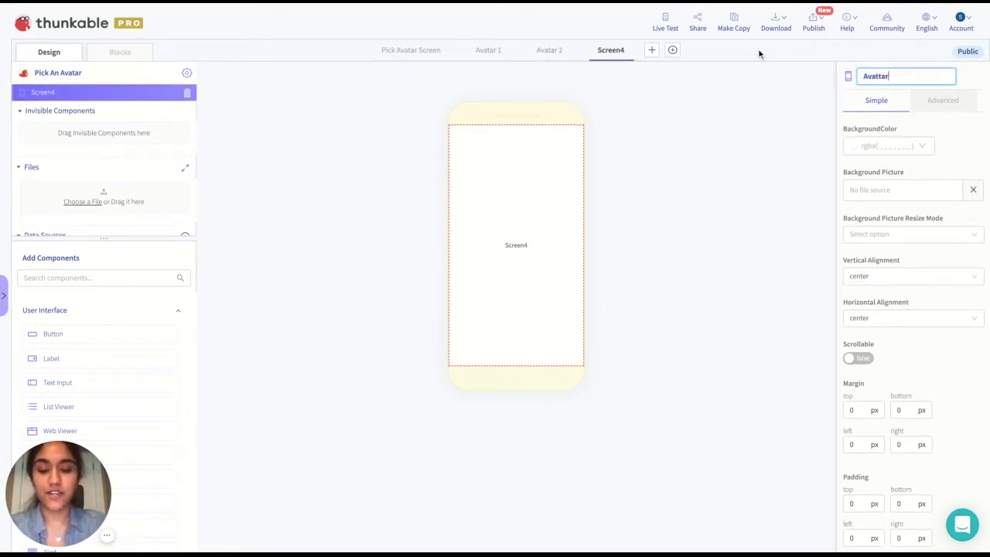
key(Return)
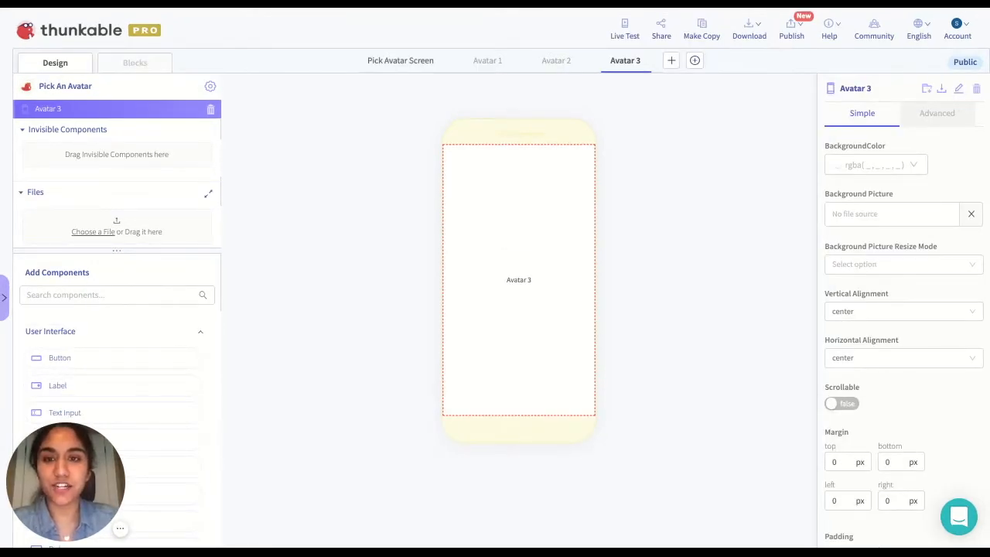
Step: Find the Row layout component and place it on the Pick Avatar Screen
click(401, 61)
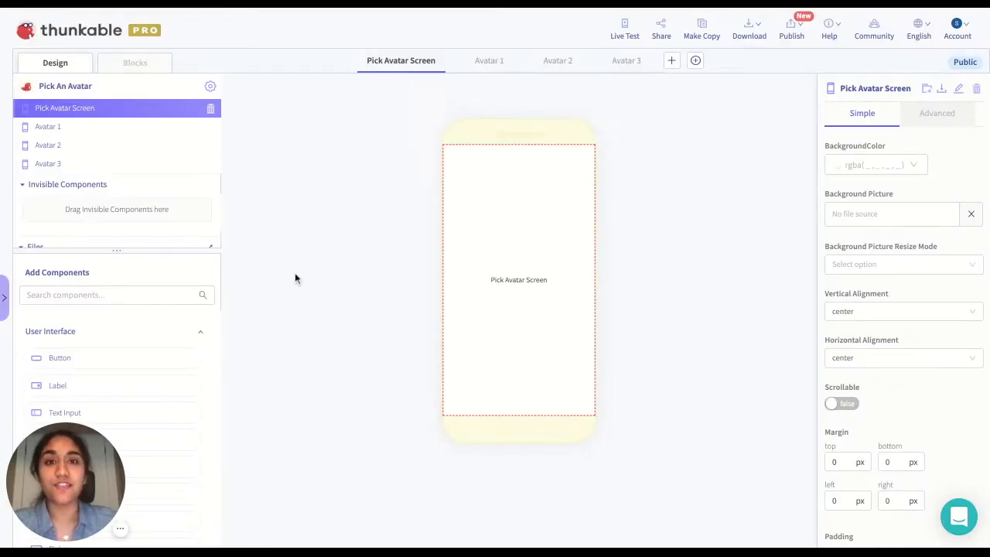
scroll(60, 361, down, 3)
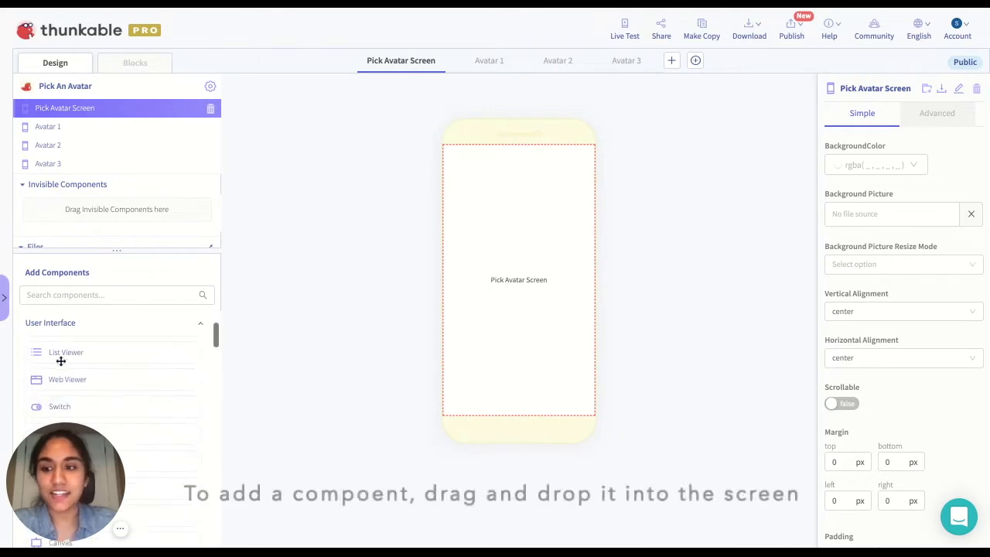
click(64, 295)
text(row)
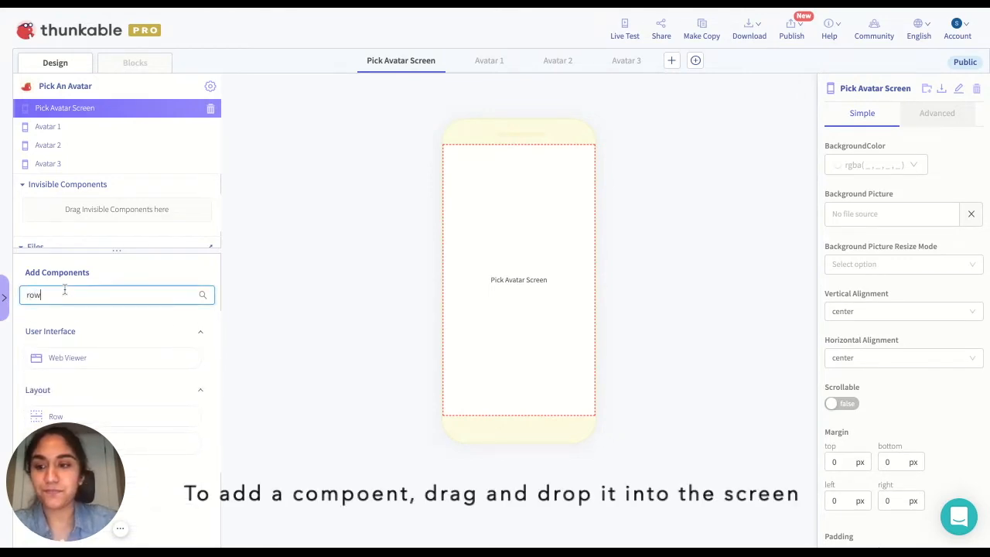
drag(100, 415, 519, 278)
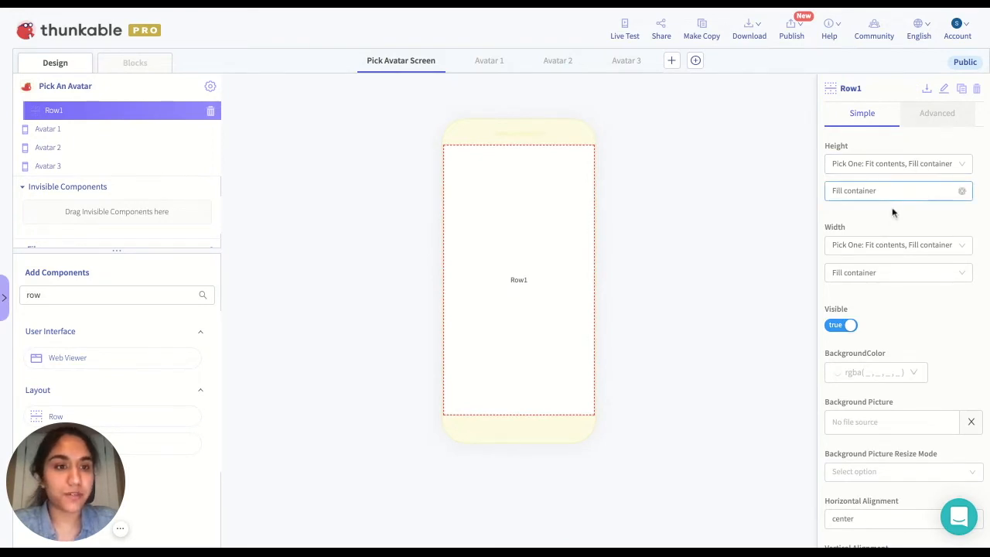
Step: Set both the height and the width of Row1 to Fit contents
click(870, 195)
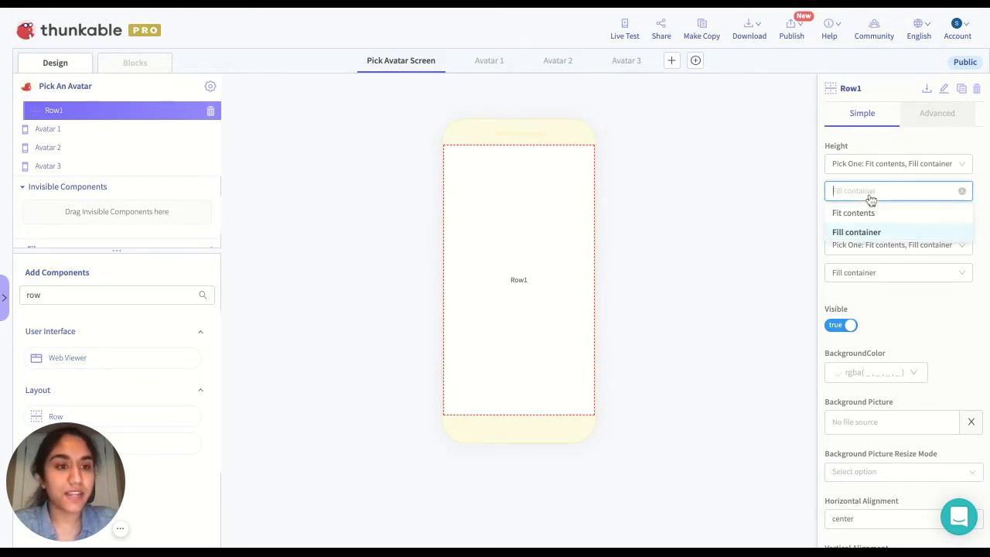
click(860, 217)
click(859, 277)
click(853, 294)
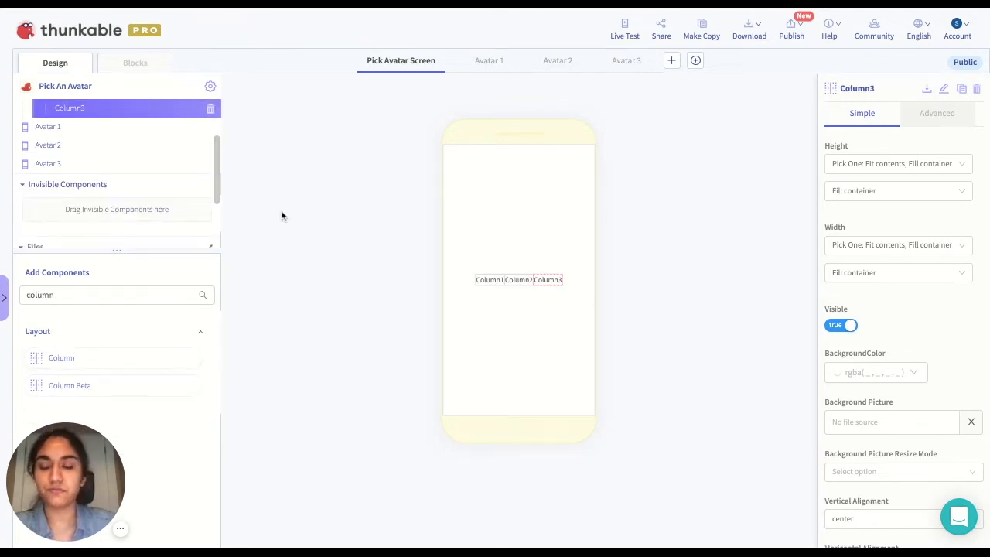
Step: Place an Image component in the third column and add Label components under the images in the columns still without one
click(108, 145)
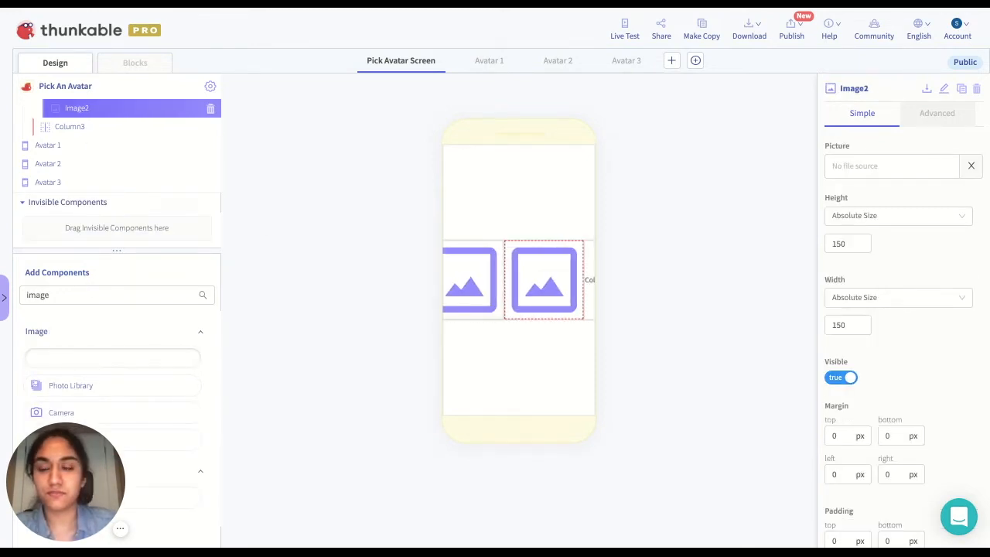
drag(113, 359, 590, 280)
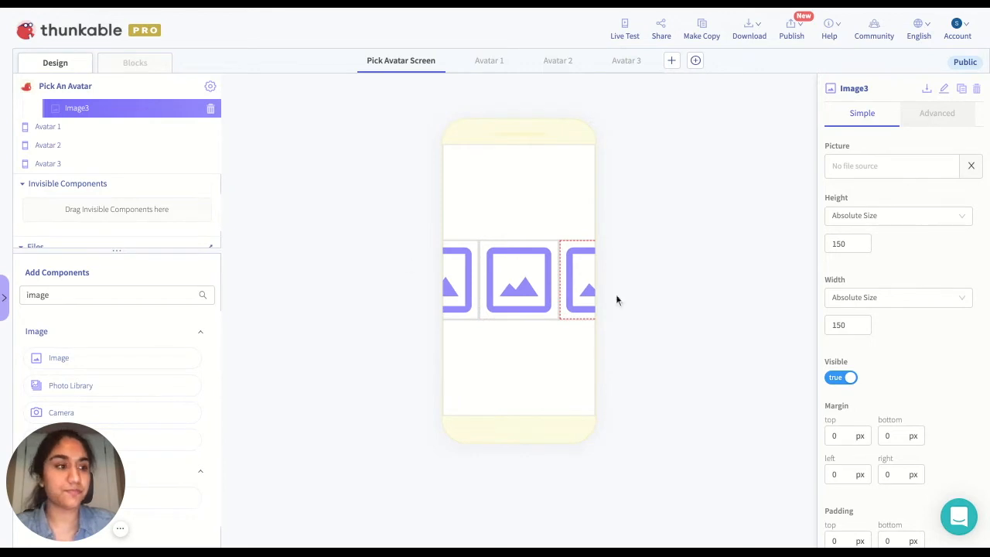
scroll(116, 171, up, 2)
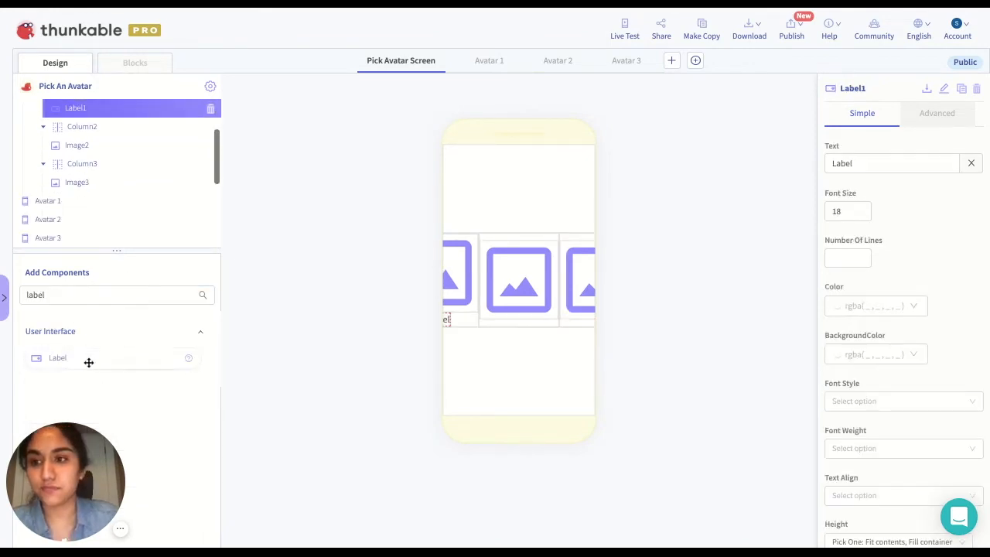
drag(88, 361, 127, 156)
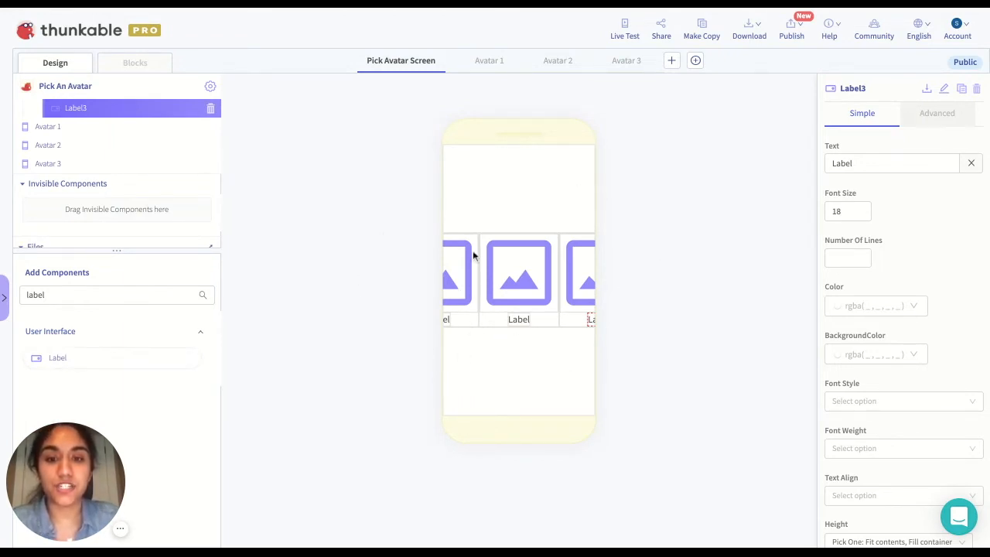
Step: Set the height of Column1 to Fit contents
scroll(126, 166, up, 5)
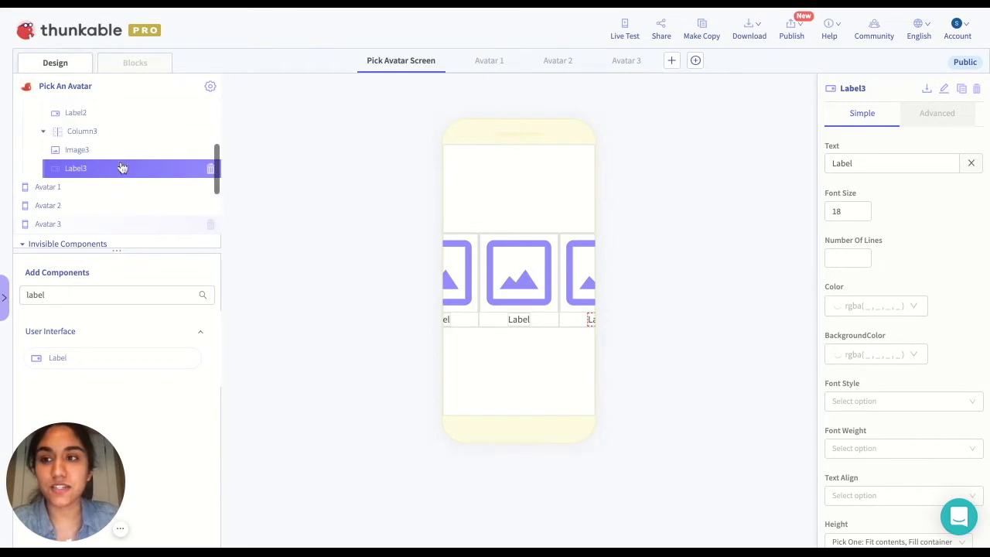
click(128, 116)
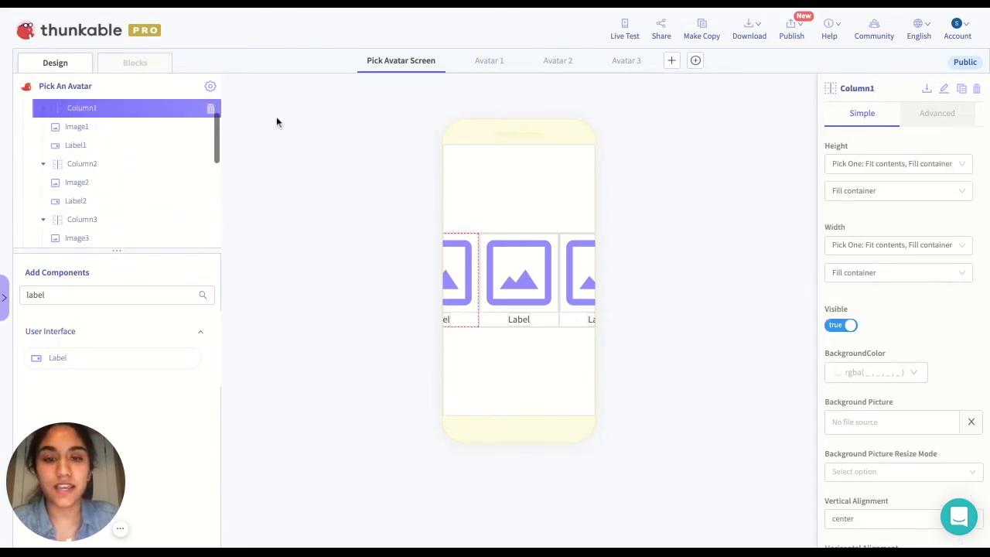
click(879, 198)
click(879, 217)
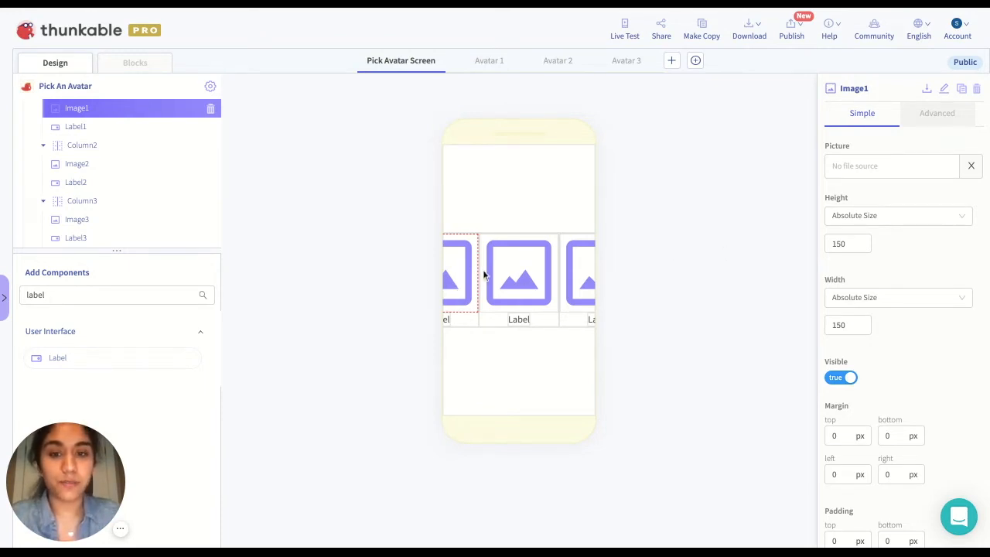
Step: Give Image1 an absolute height of 70 and select the image in the middle column
click(883, 224)
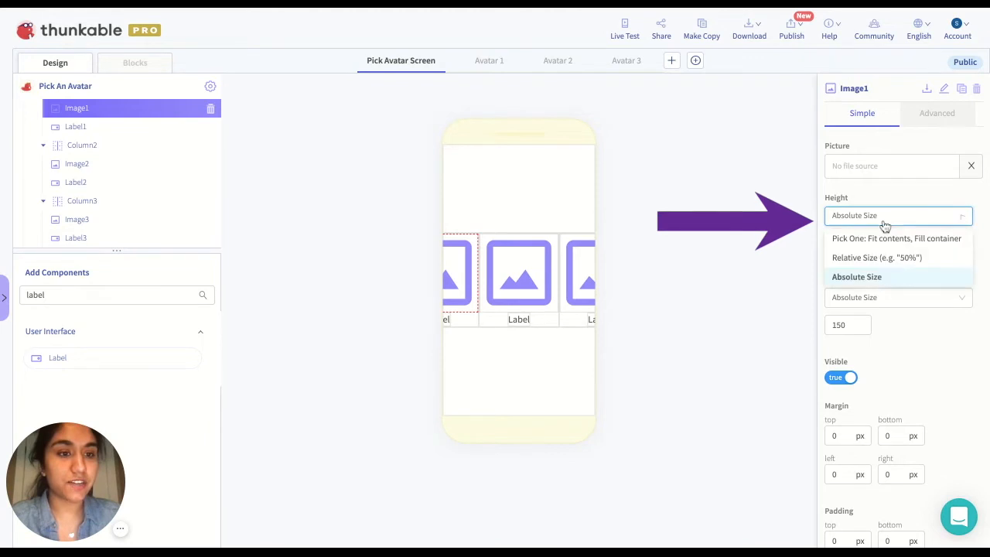
click(882, 279)
double_click(849, 244)
text(50)
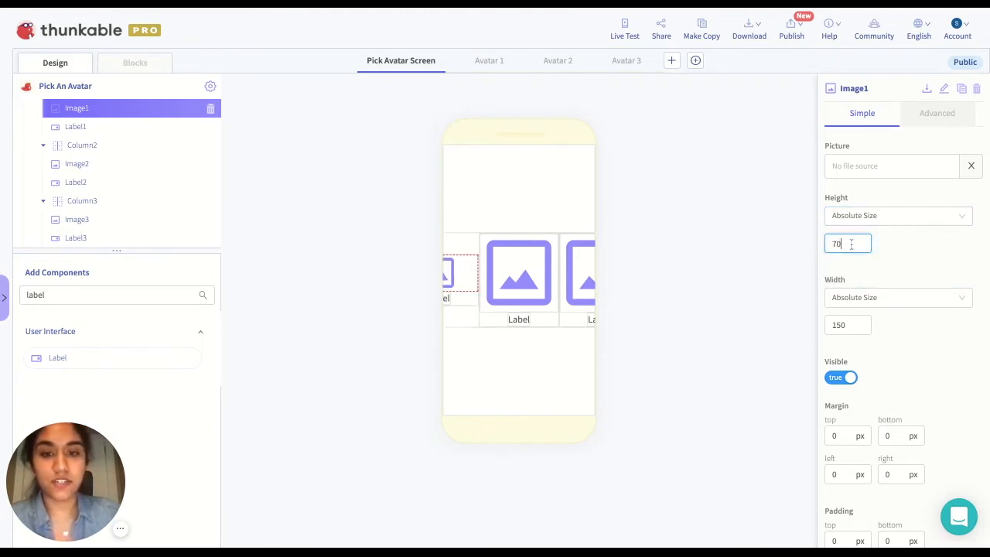
click(514, 271)
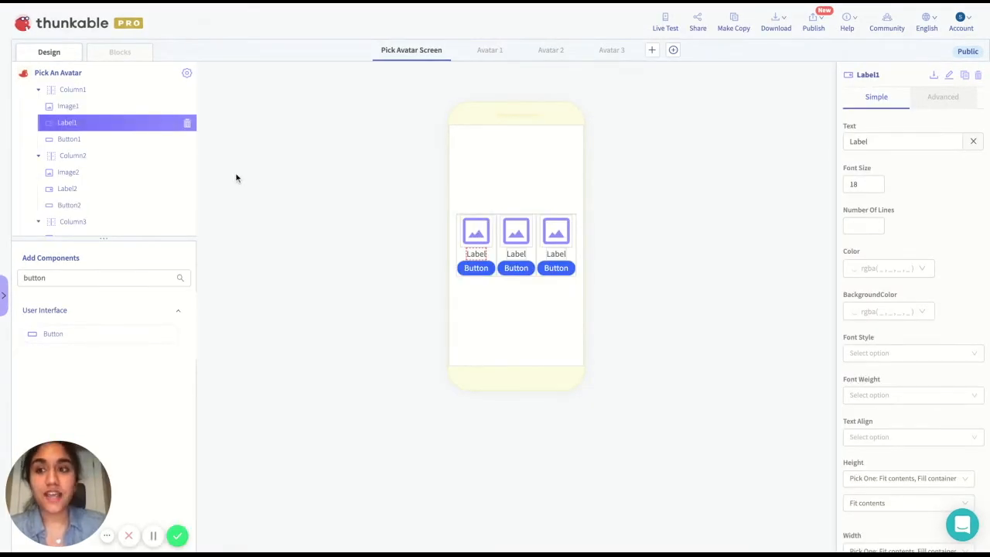
scroll(113, 188, up, 1)
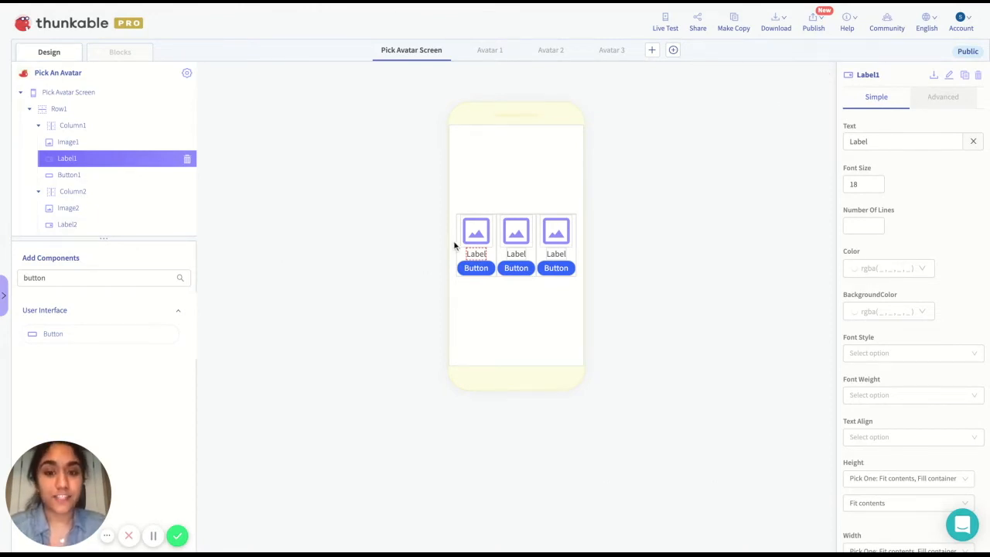
Step: Set the left and right margins of Column1 to 10 px and select the middle column
click(475, 231)
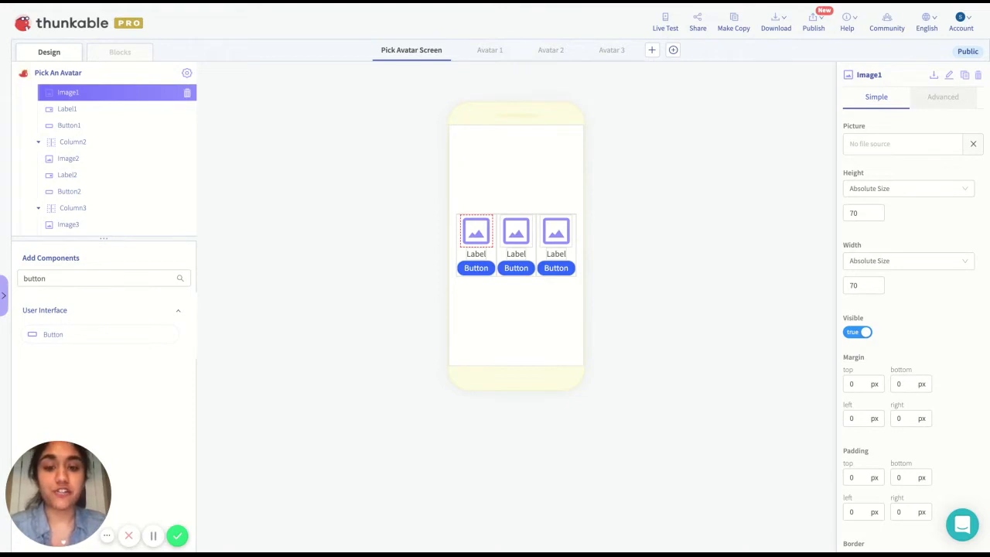
click(476, 253)
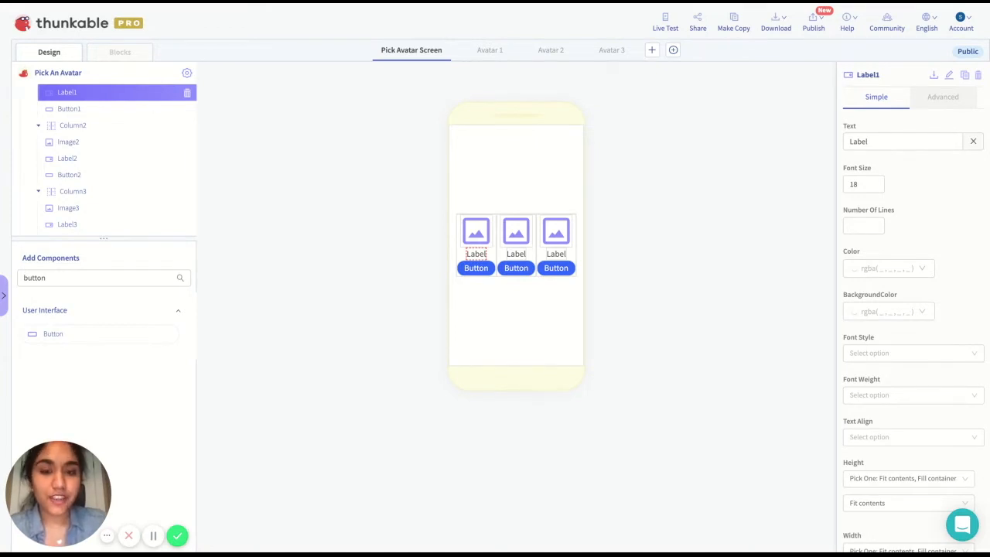
click(492, 254)
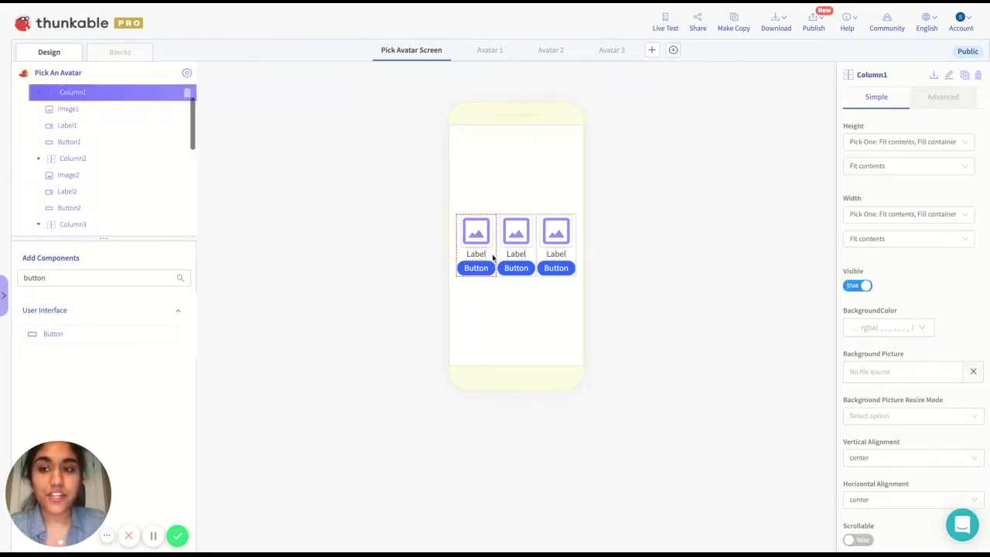
scroll(899, 293, down, 5)
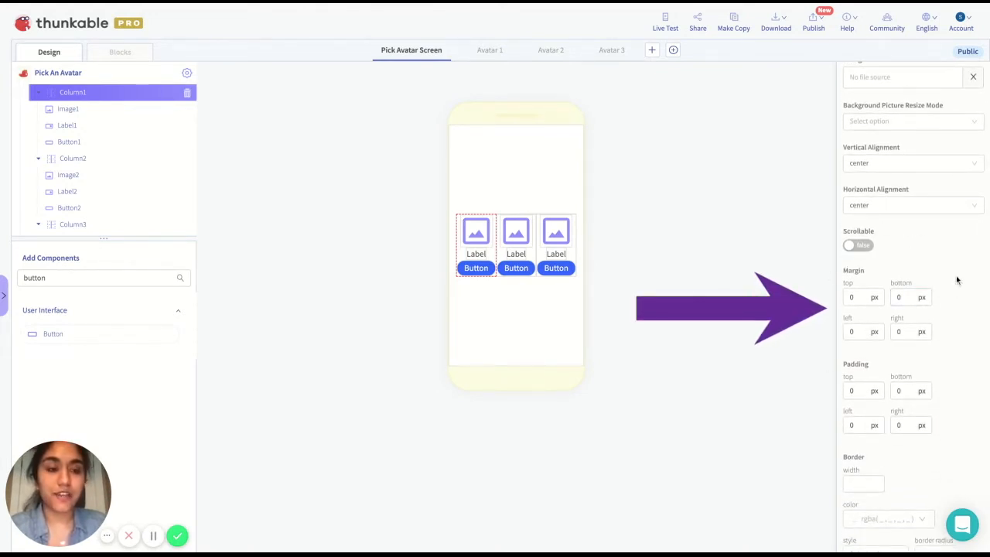
click(855, 333)
double_click(855, 333)
text(10)
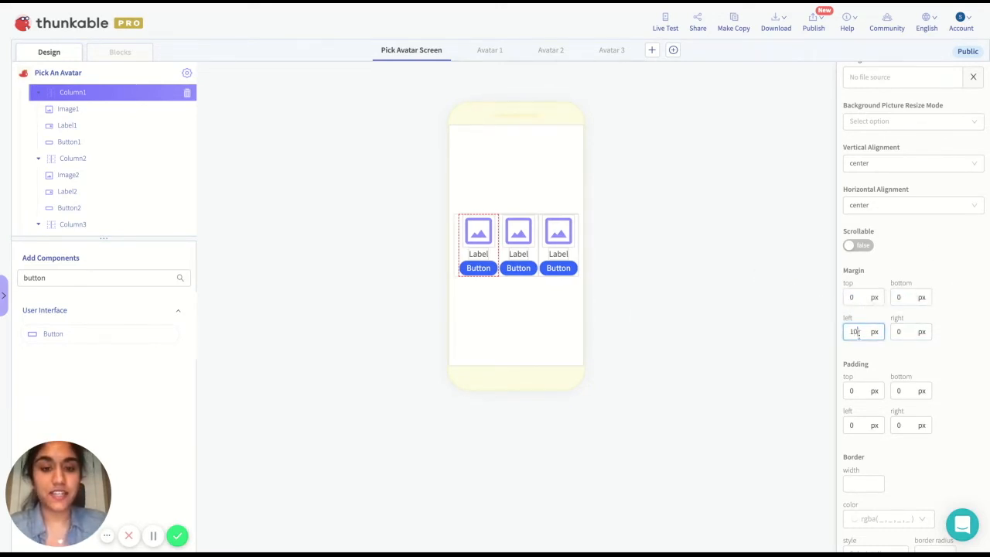
click(905, 333)
double_click(902, 332)
text(10)
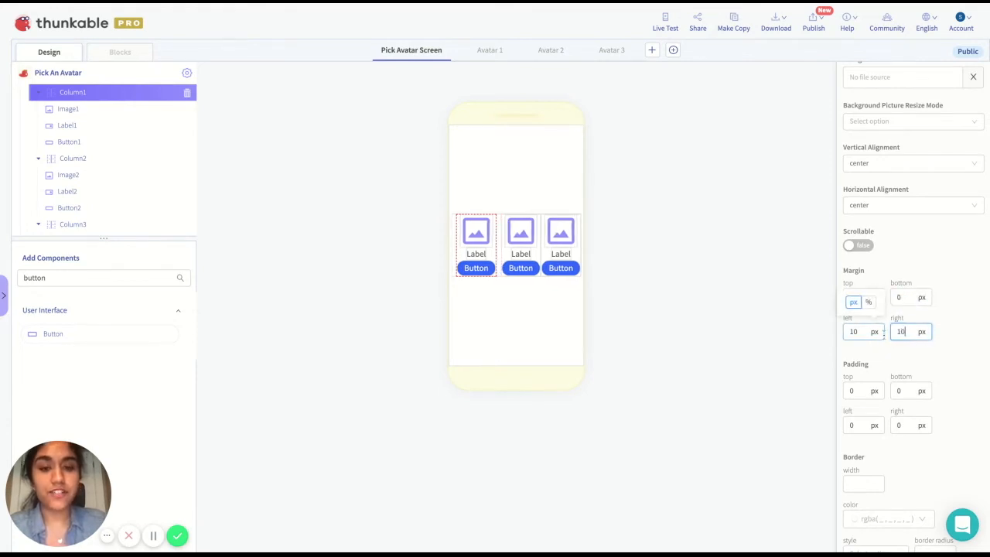
click(536, 256)
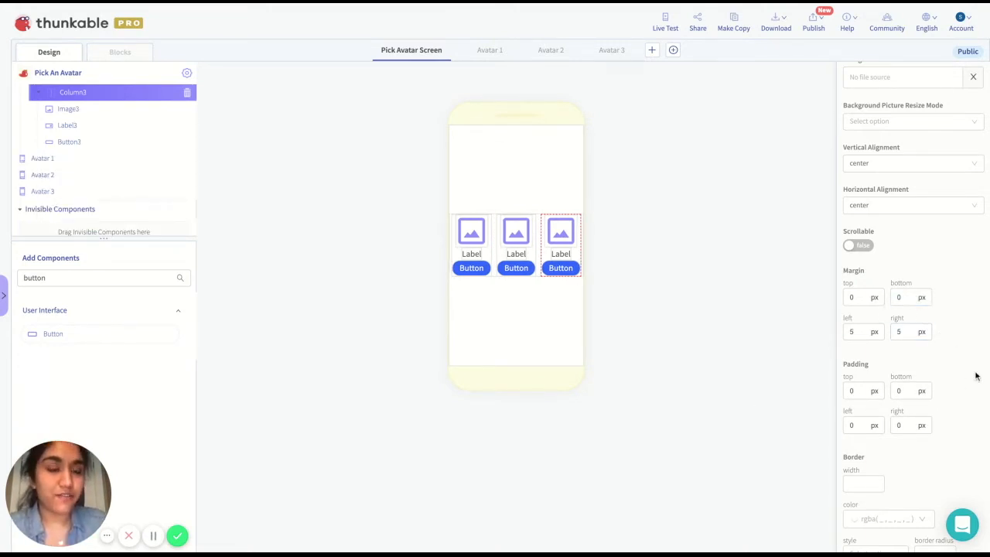
click(878, 392)
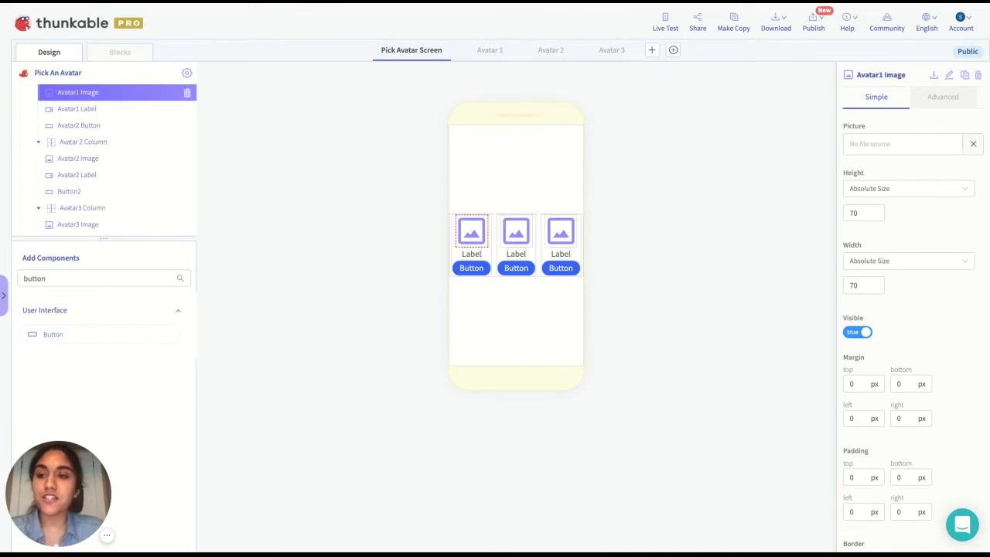
Step: Set the picture of the first avatar image to dog1.png
scroll(82, 140, down, 5)
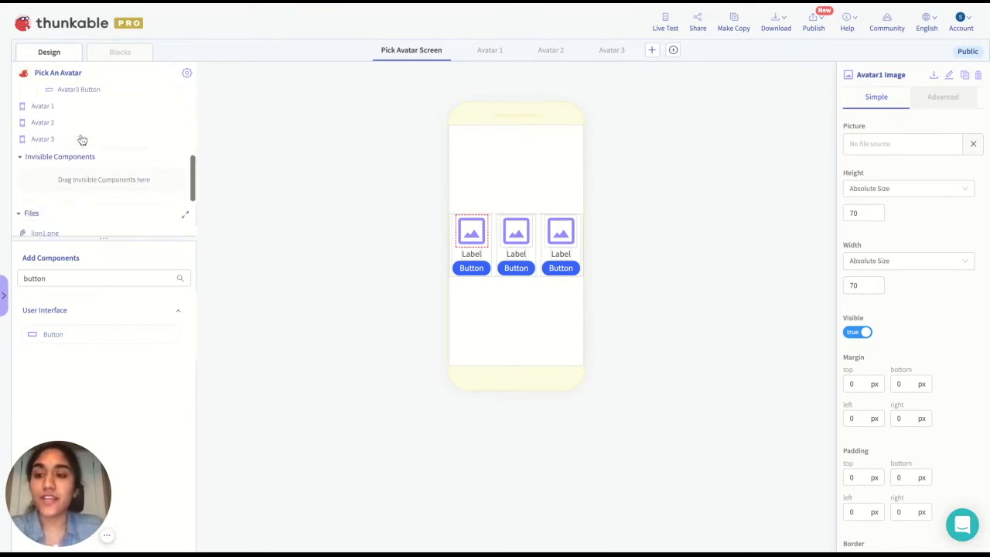
scroll(82, 140, down, 2)
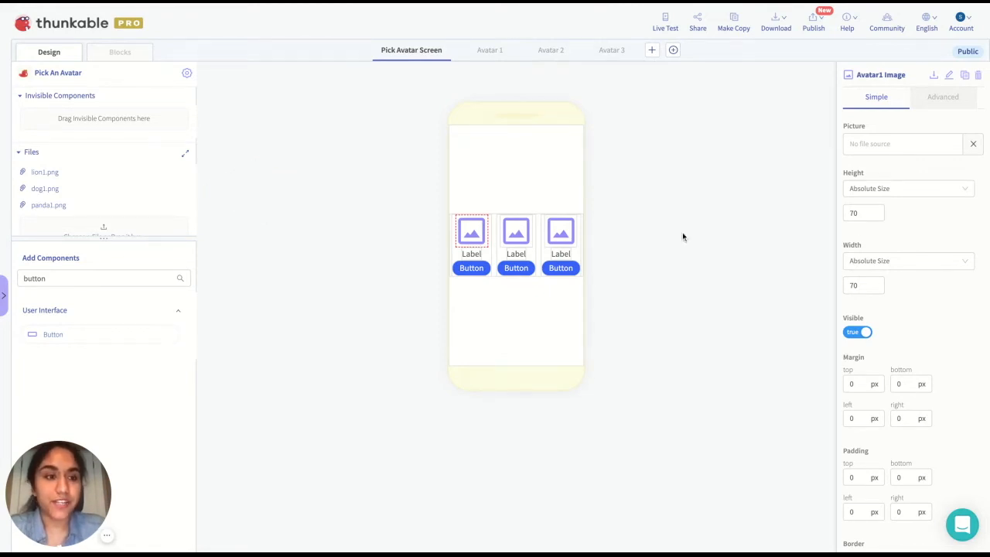
click(890, 150)
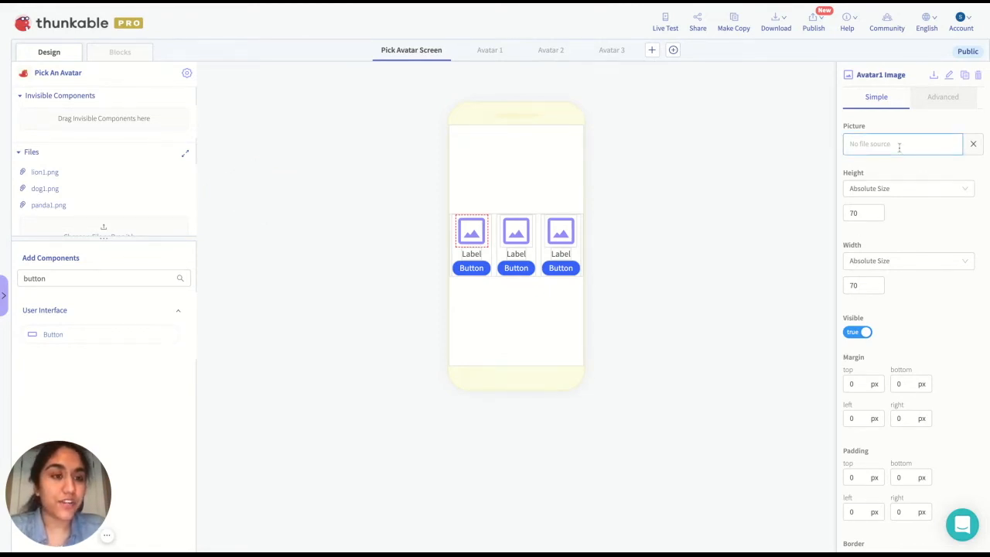
click(899, 146)
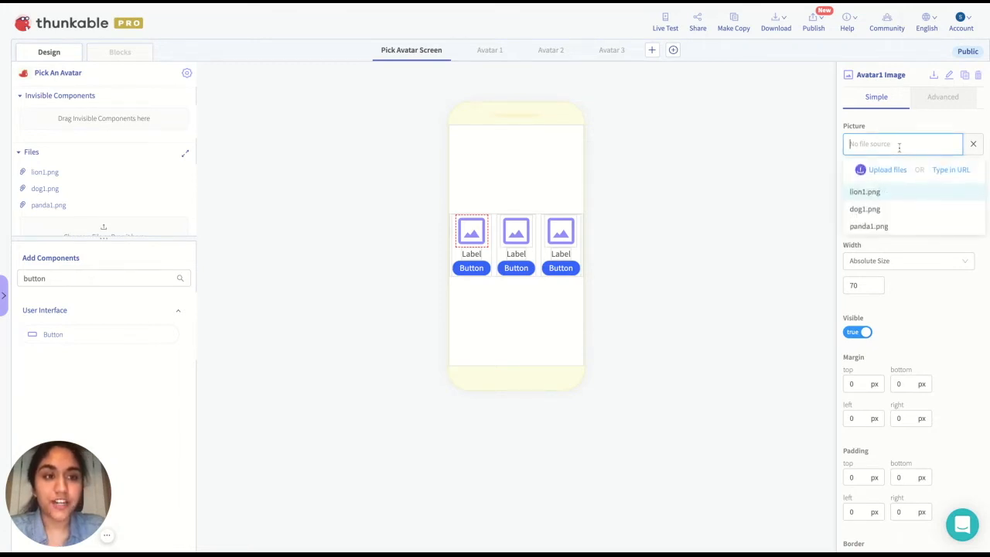
click(880, 211)
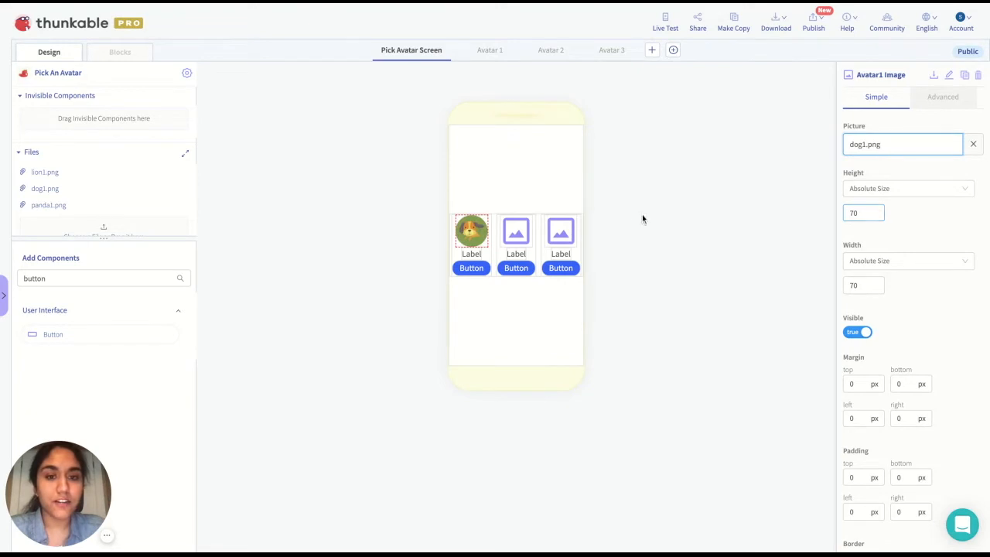
Step: Assign panda1.png to the middle avatar image and lion1.png to the third avatar image
click(516, 232)
click(899, 144)
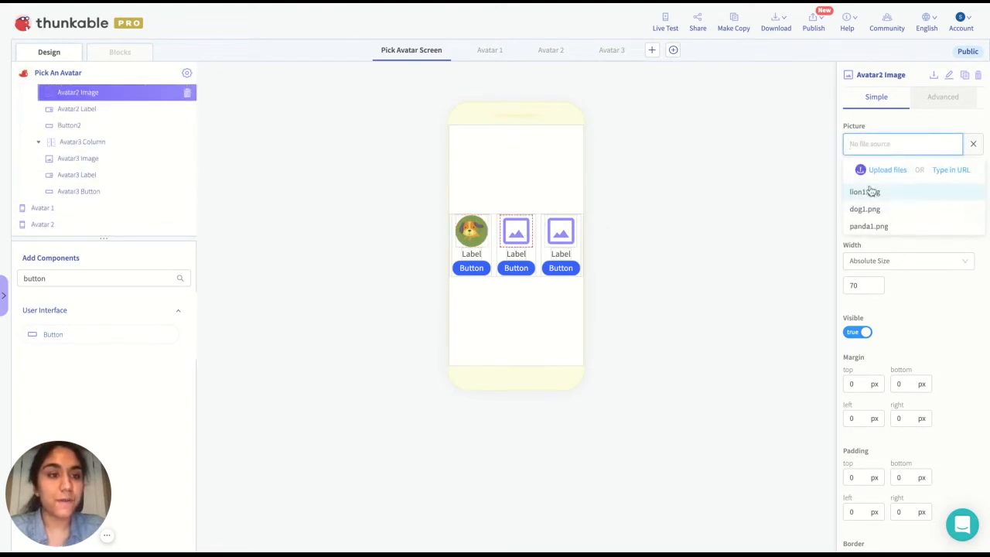
click(871, 227)
click(561, 231)
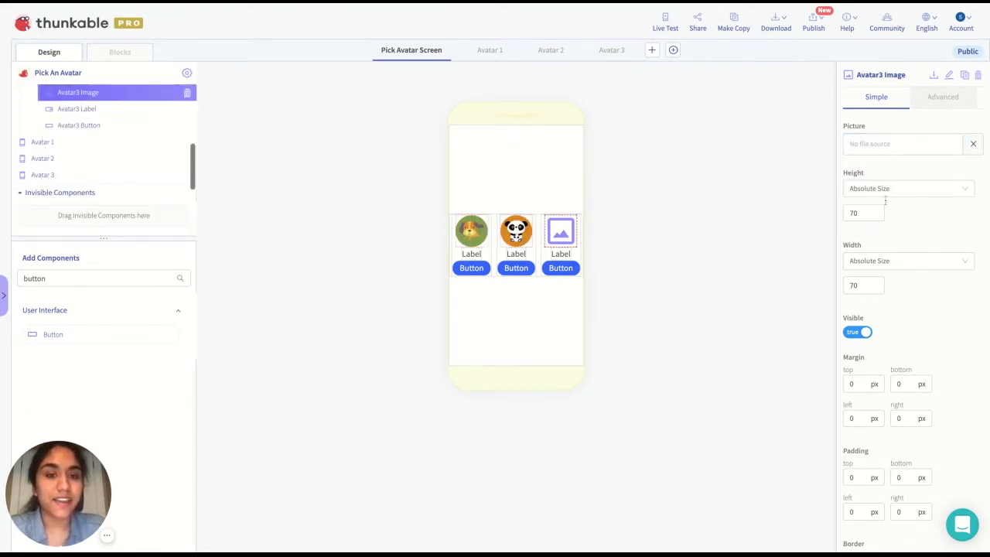
click(893, 149)
click(891, 191)
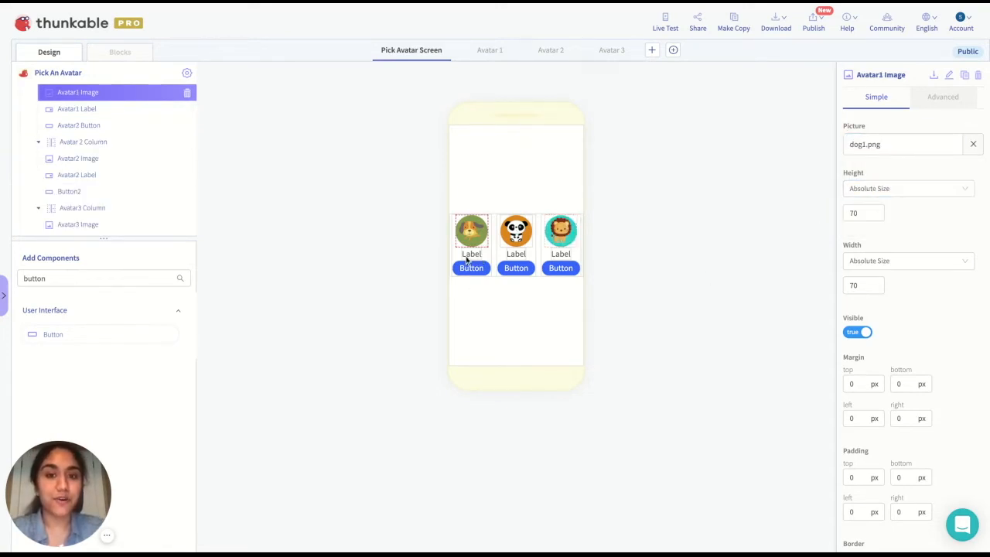
Step: Change the text of the label under the dog image to Max
click(471, 255)
click(875, 141)
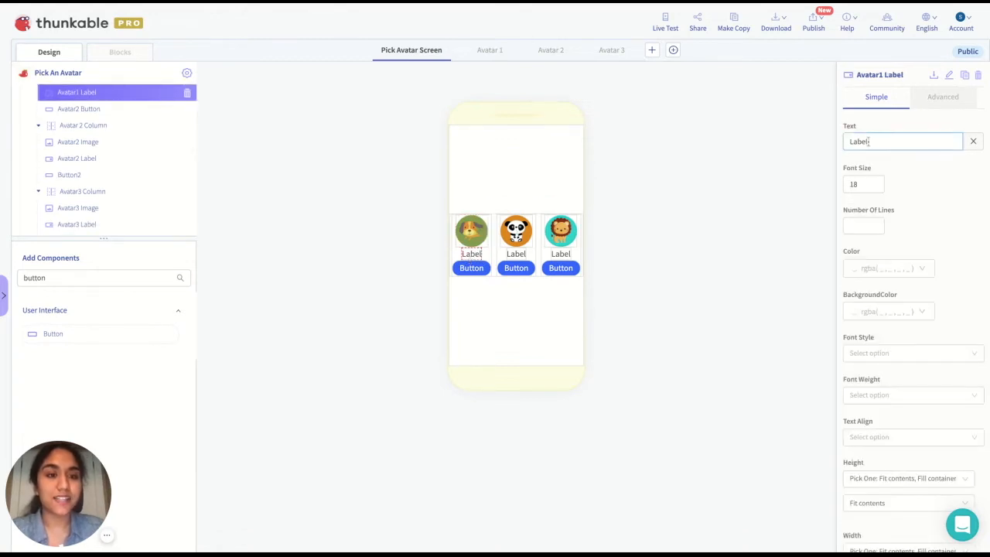
double_click(876, 140)
text(Max)
Step: Change the label under the panda to Rollie and the label under the lion to Leo
click(518, 256)
click(881, 142)
double_click(880, 142)
text(R)
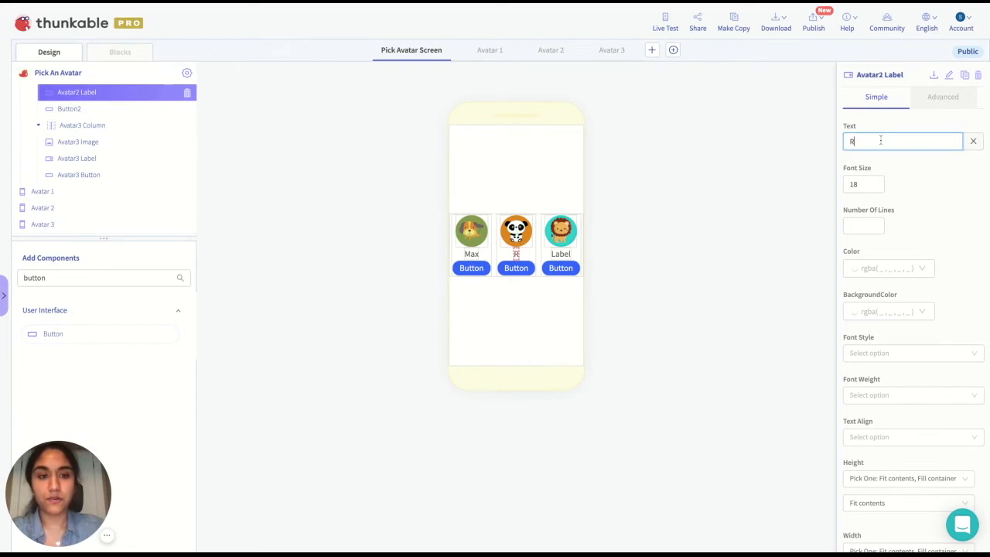
text(ollie)
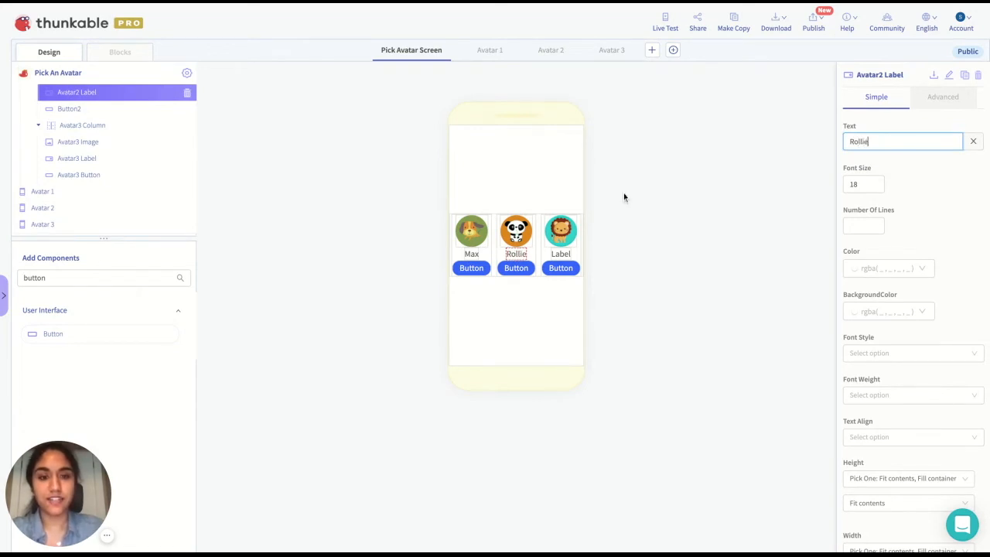
click(561, 254)
double_click(861, 142)
text(Leo)
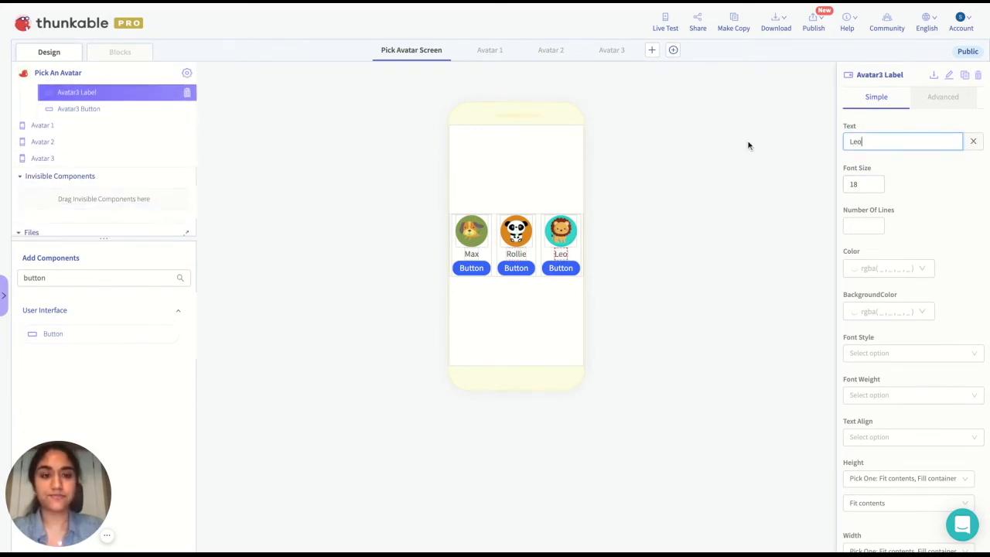
Step: Clear the left margin of the dog image and edit its bottom margin
click(472, 230)
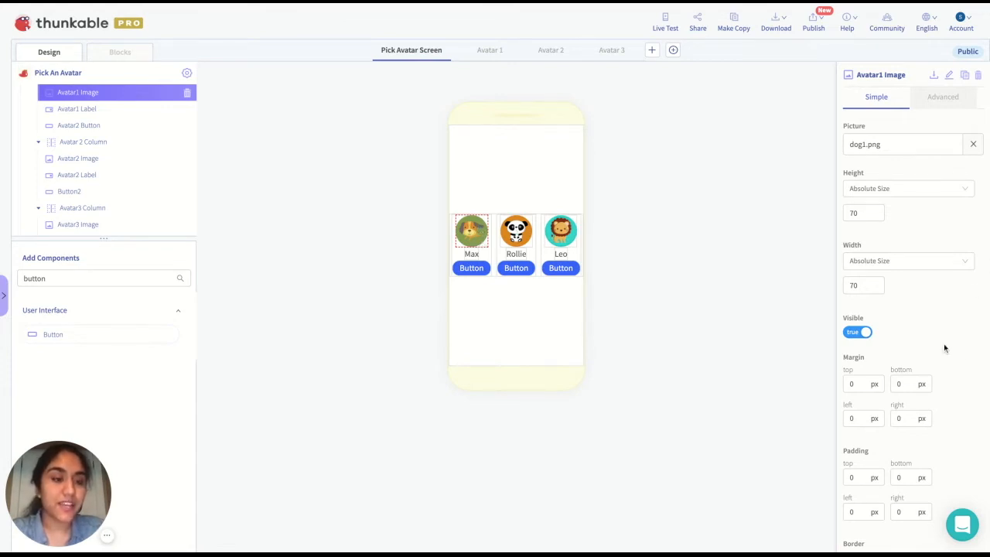
click(858, 420)
key(BackSpace)
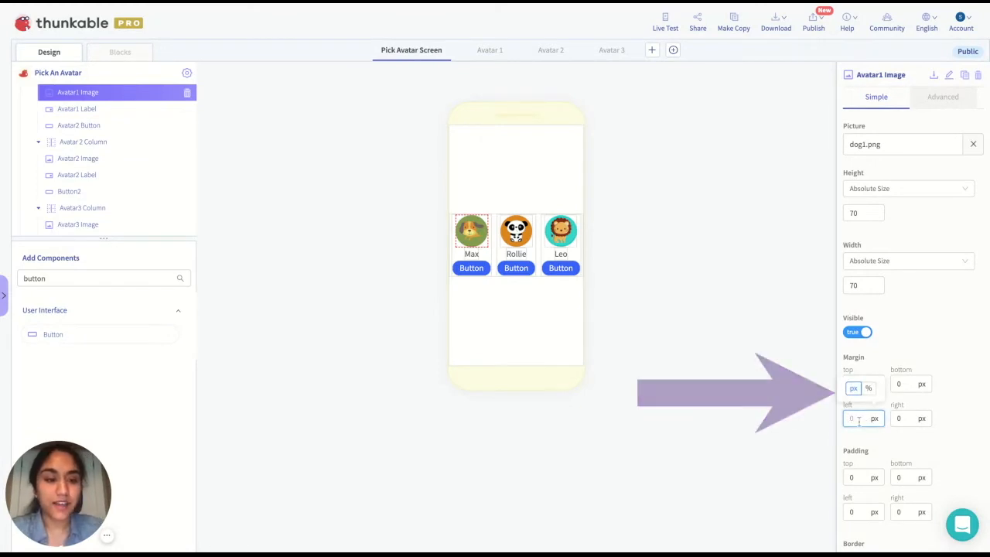
click(901, 385)
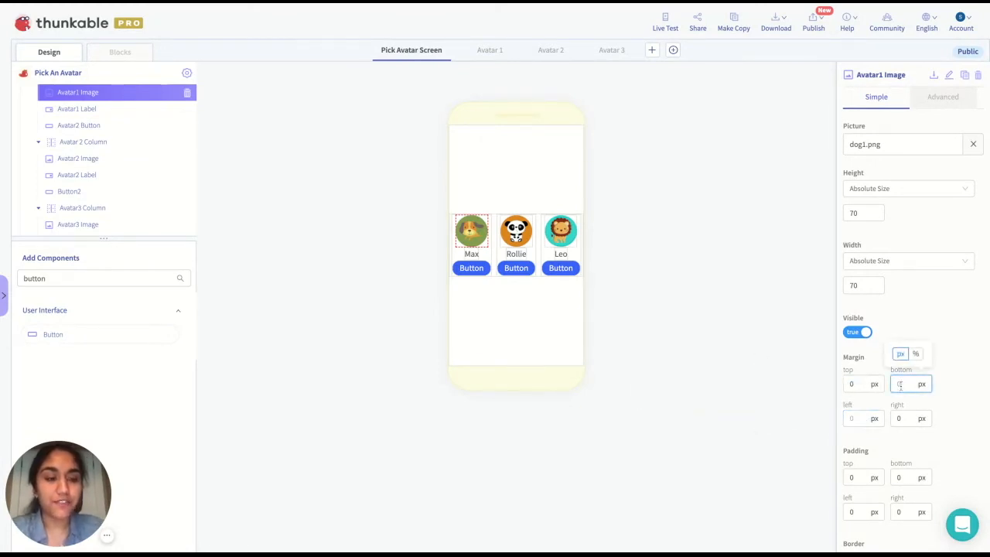
Step: Set the top and bottom margins of the Max label to 3 px
click(471, 255)
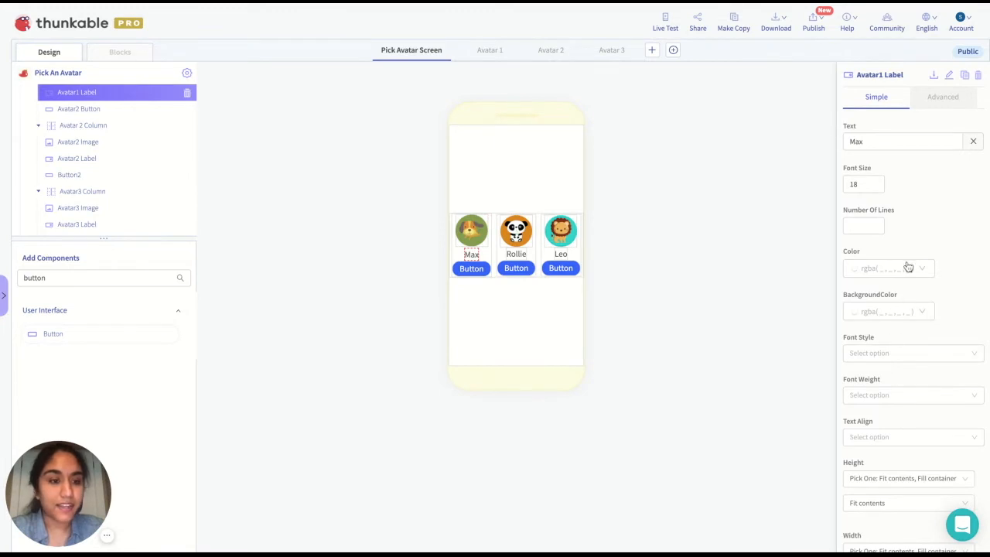
scroll(908, 266, down, 4)
click(865, 411)
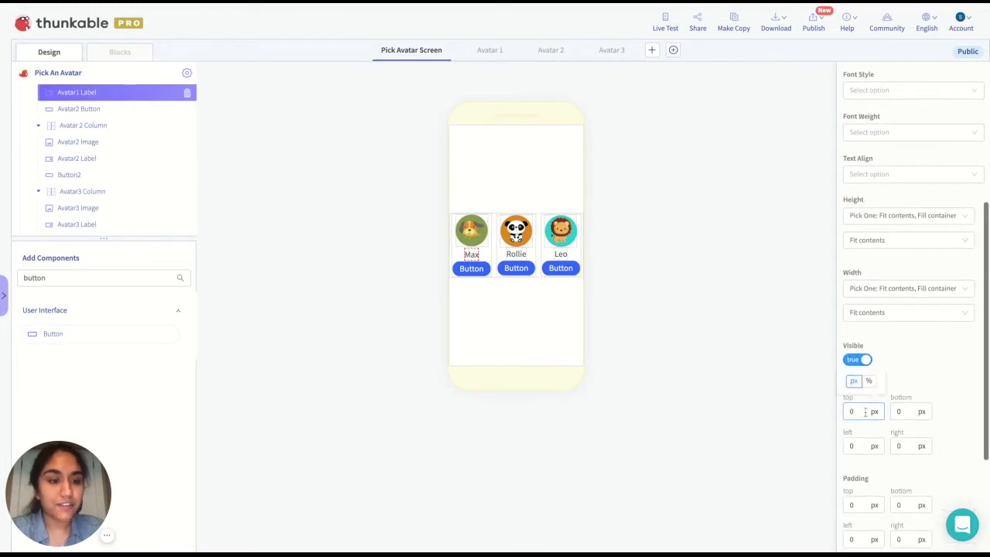
text(3)
key(Tab)
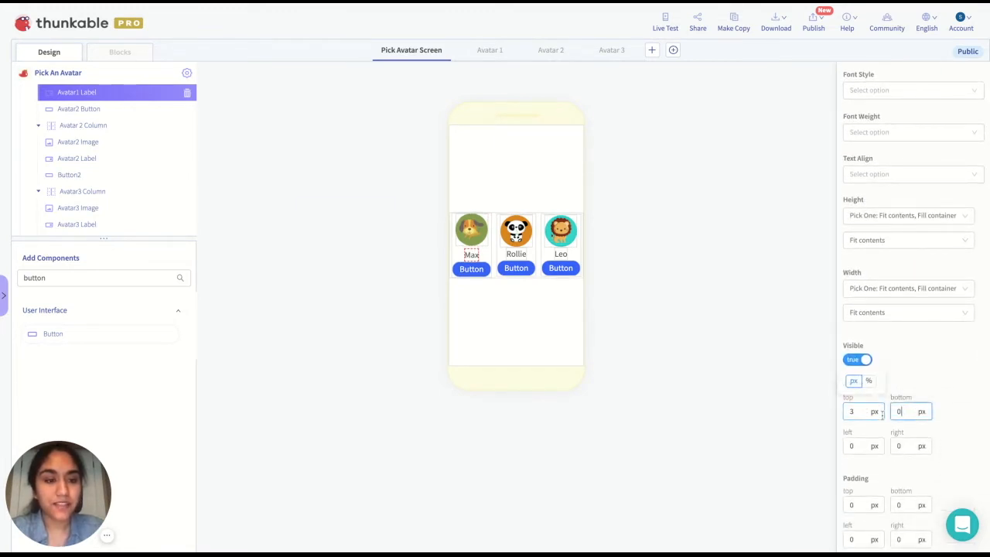
text(3)
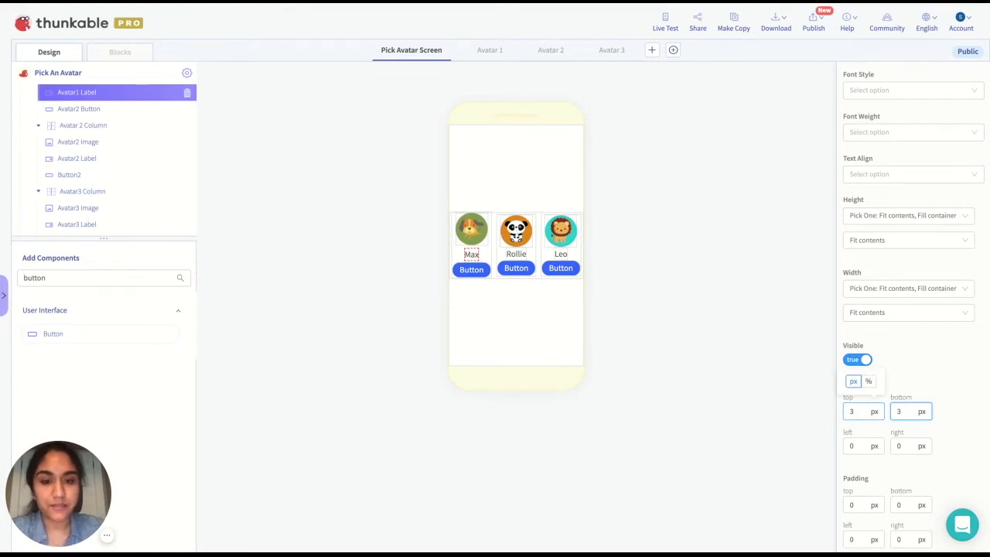
Step: Set the top and bottom margins of the button under the Max label to 3 px
click(513, 271)
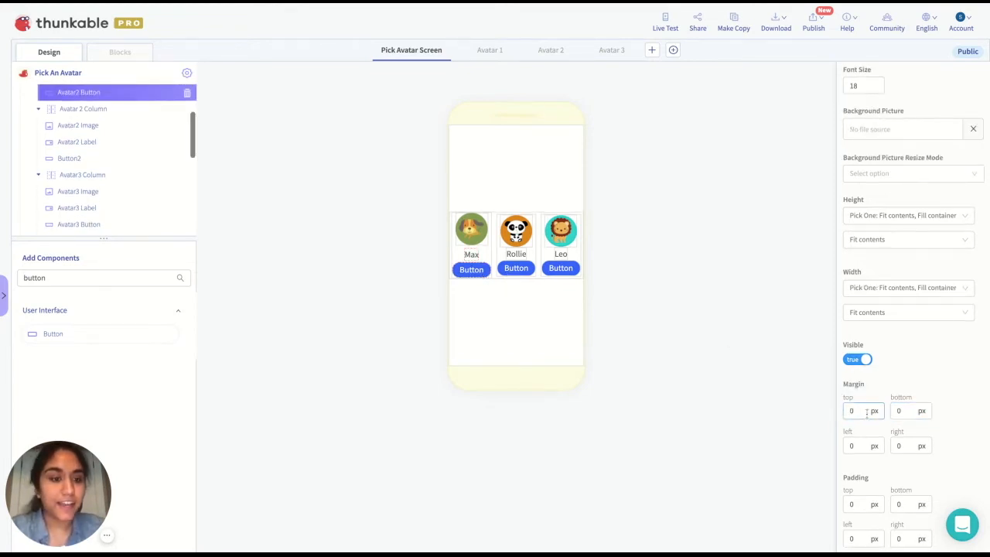
click(867, 413)
text(3)
click(902, 411)
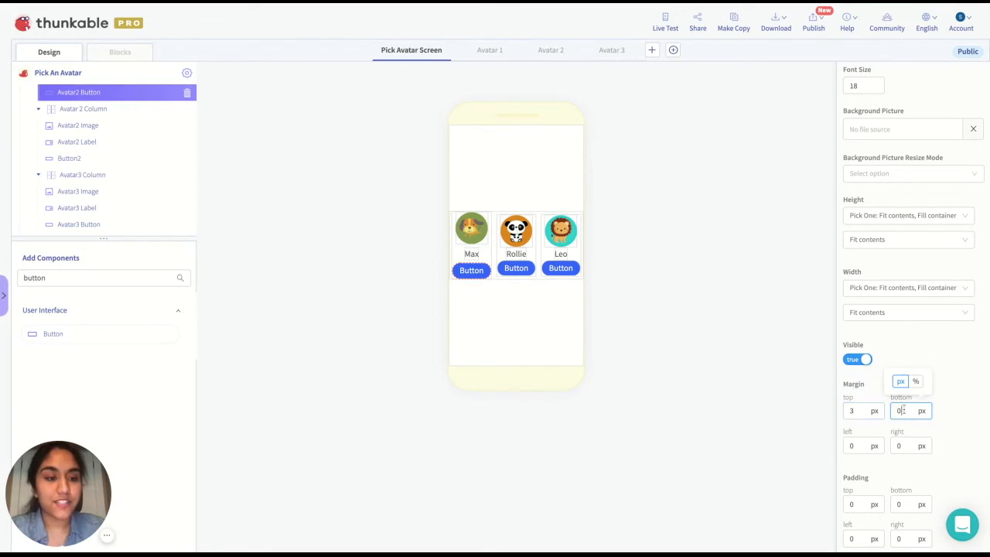
text(3)
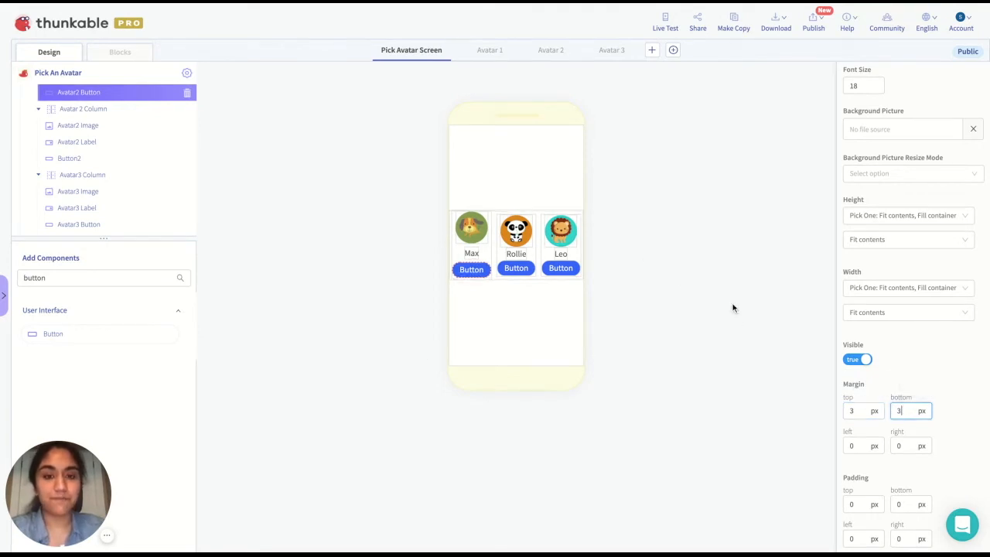
Step: Set Screen1Background.png as the background picture of Pick Avatar Screen and preview the app in a live test
click(683, 177)
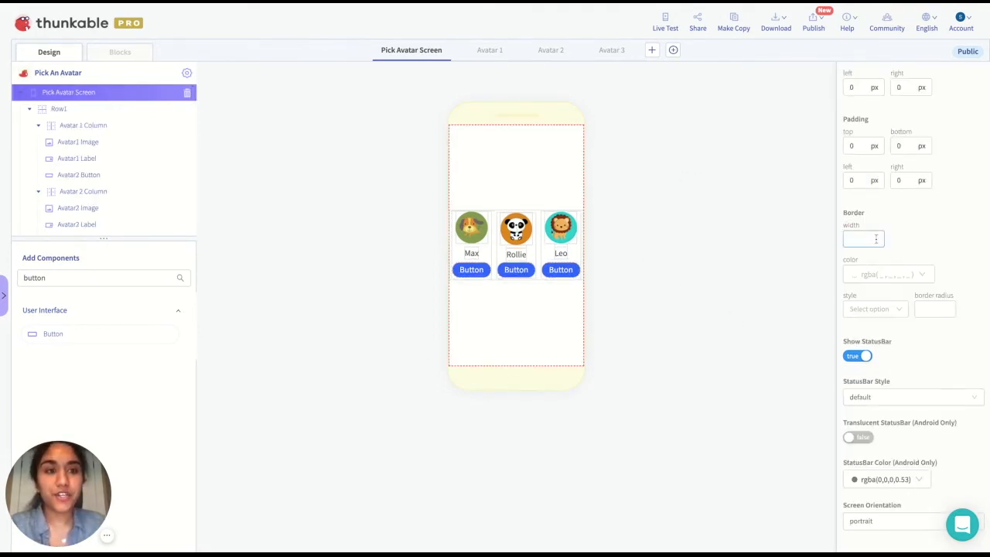
scroll(876, 239, up, 5)
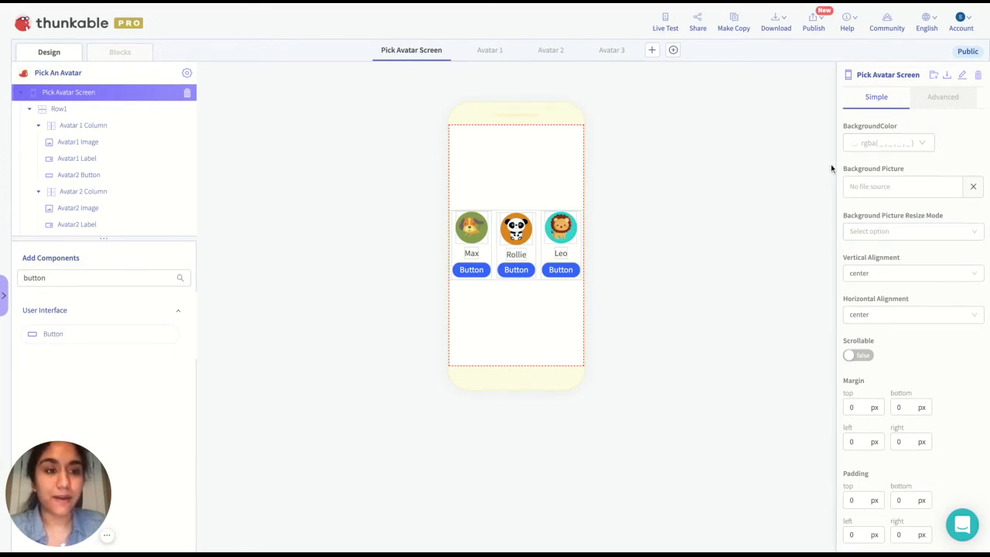
click(882, 187)
click(882, 285)
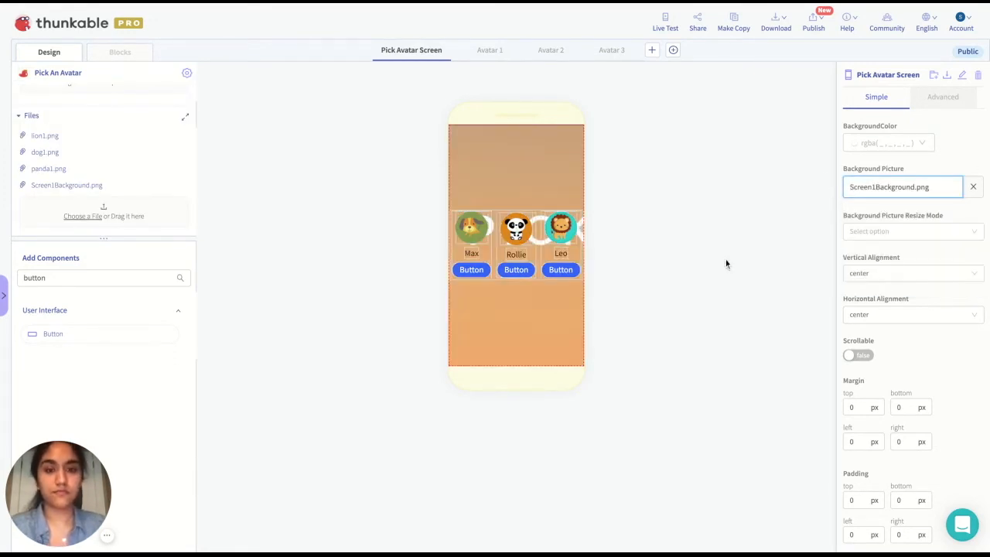
click(670, 28)
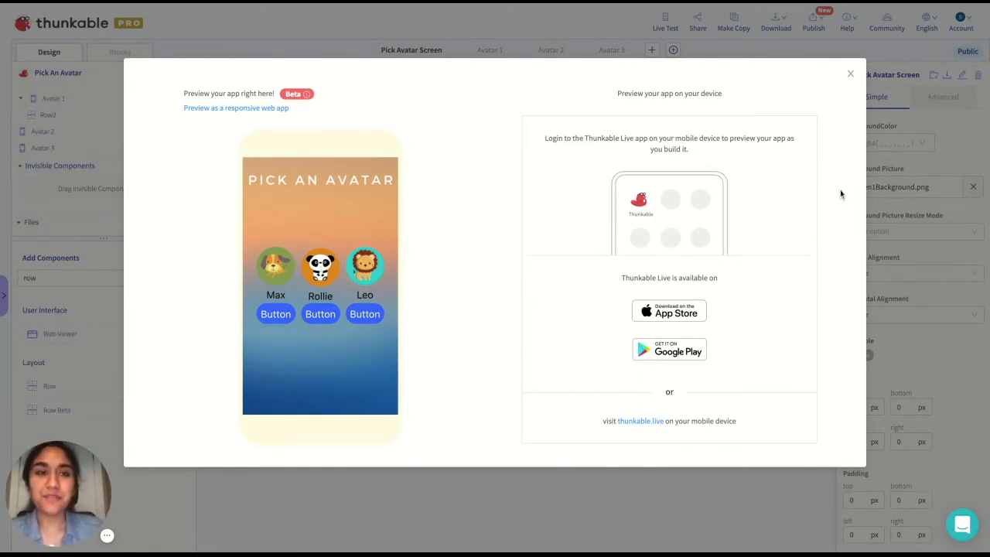
click(850, 75)
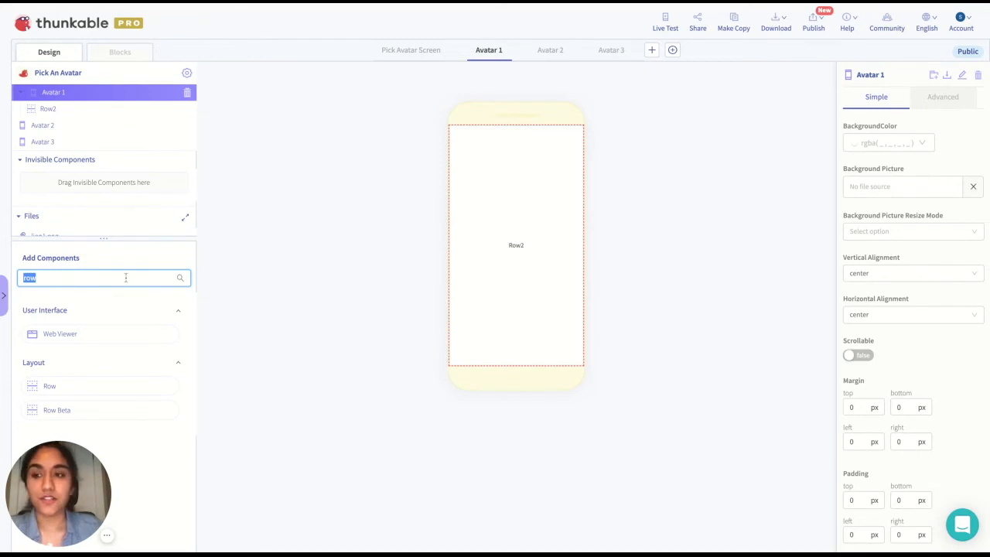
Step: Add a Column to the Avatar 1 screen and set its height and width to Fit contents
text(column)
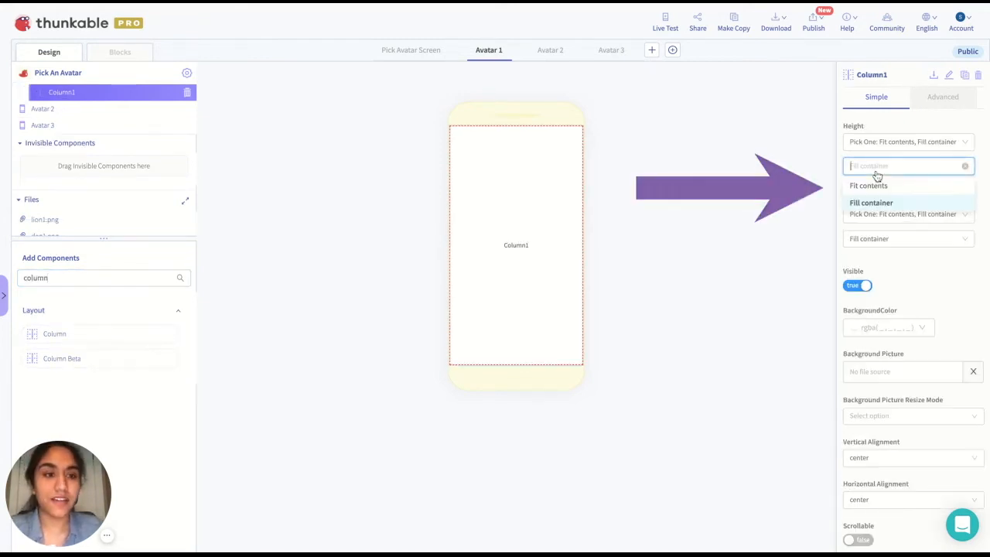
click(879, 187)
click(879, 238)
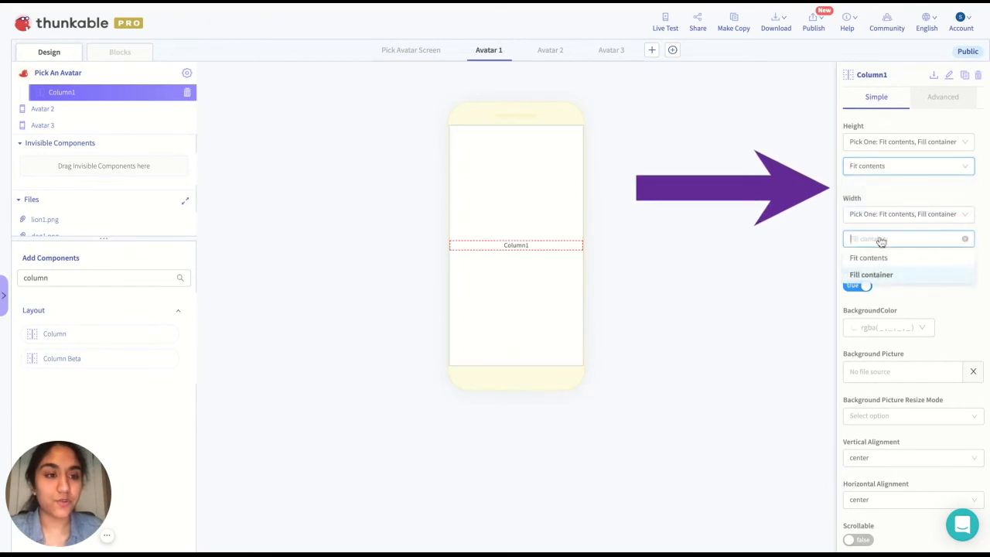
click(871, 256)
Step: Add an Image to the column on the Avatar 1 screen and place a Label below it
click(72, 279)
double_click(71, 279)
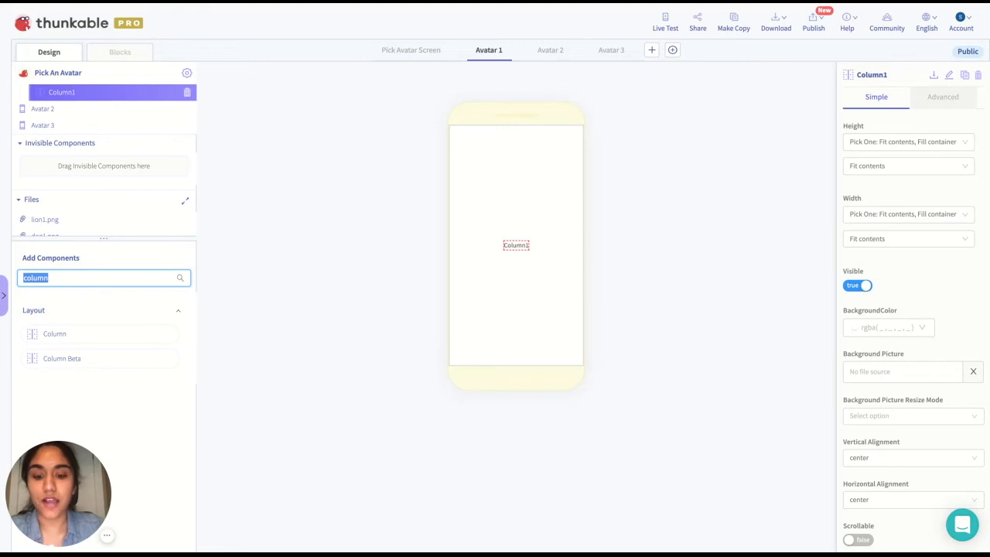
text(image)
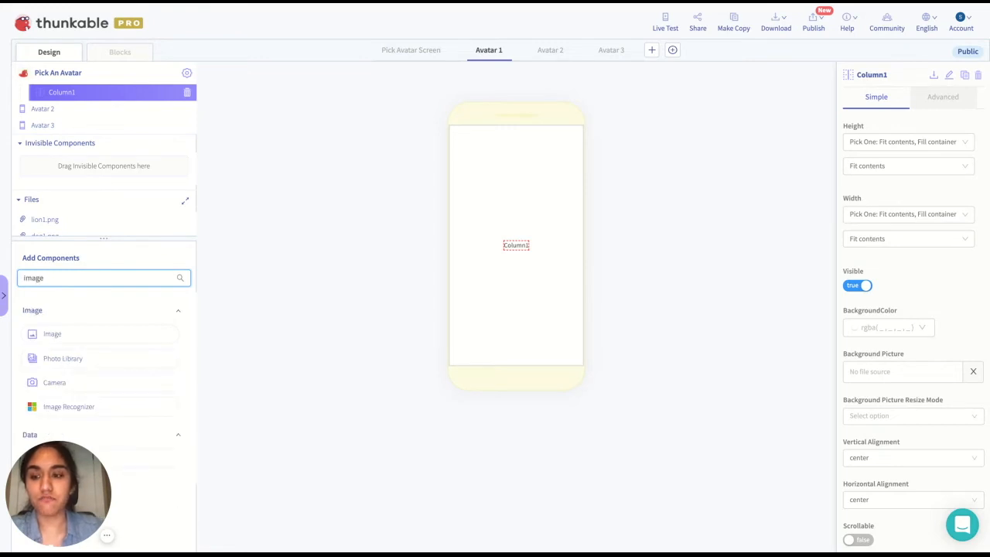
double_click(104, 286)
text(label)
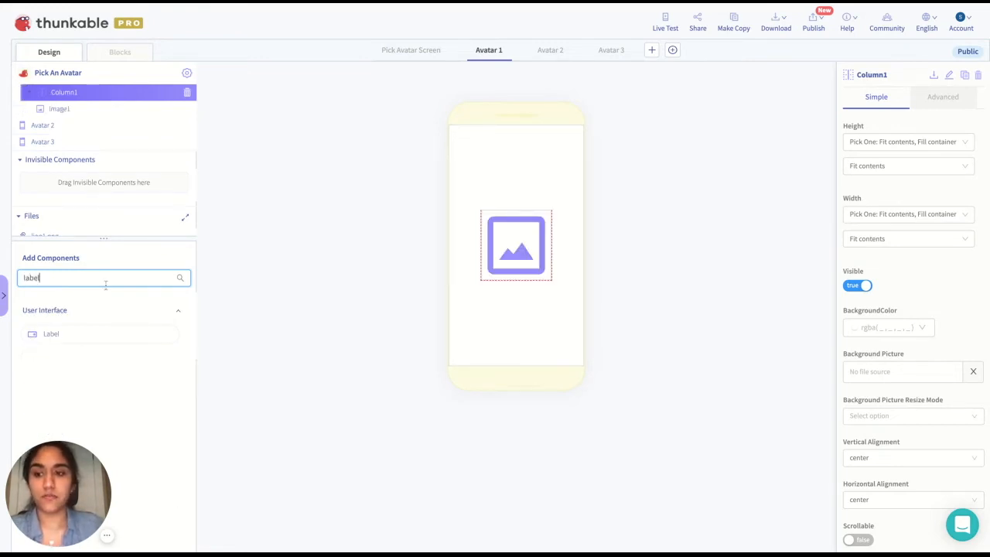
click(90, 329)
Step: Add a Row below the label in the column and place two Buttons side by side in it
double_click(93, 276)
text(row)
click(66, 386)
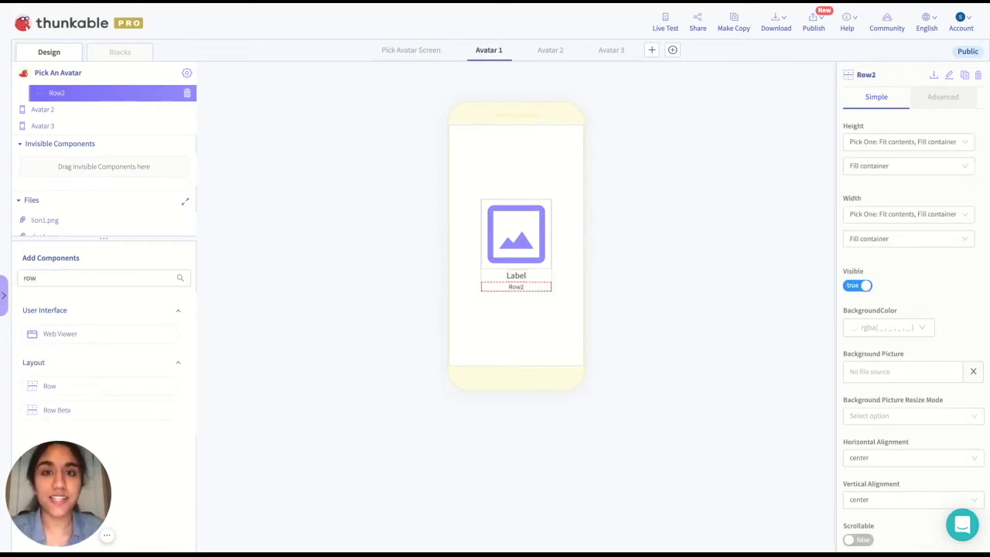
click(99, 277)
text(button)
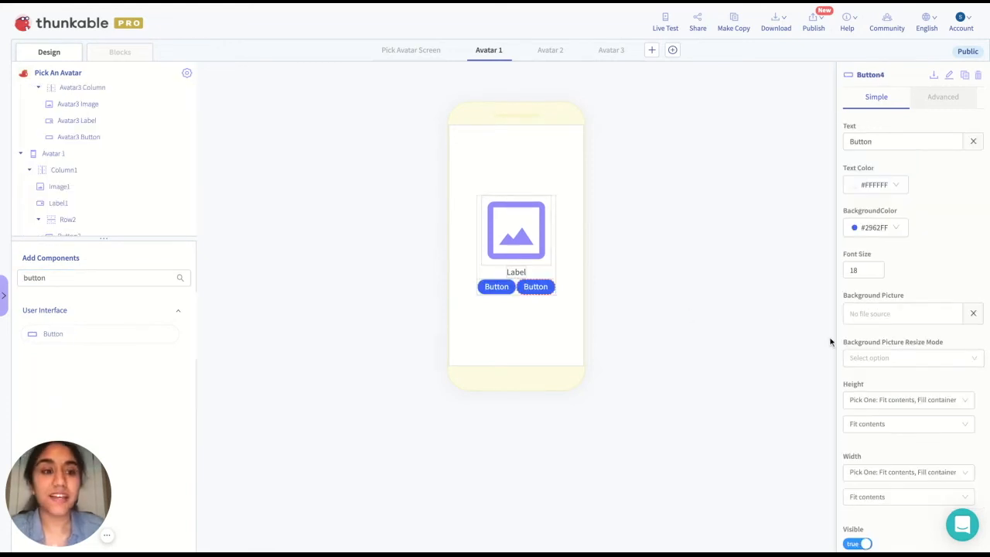
Step: Open the top margin of the second button on the Avatar 1 screen for editing
scroll(851, 348, down, 2)
scroll(861, 357, down, 4)
click(854, 320)
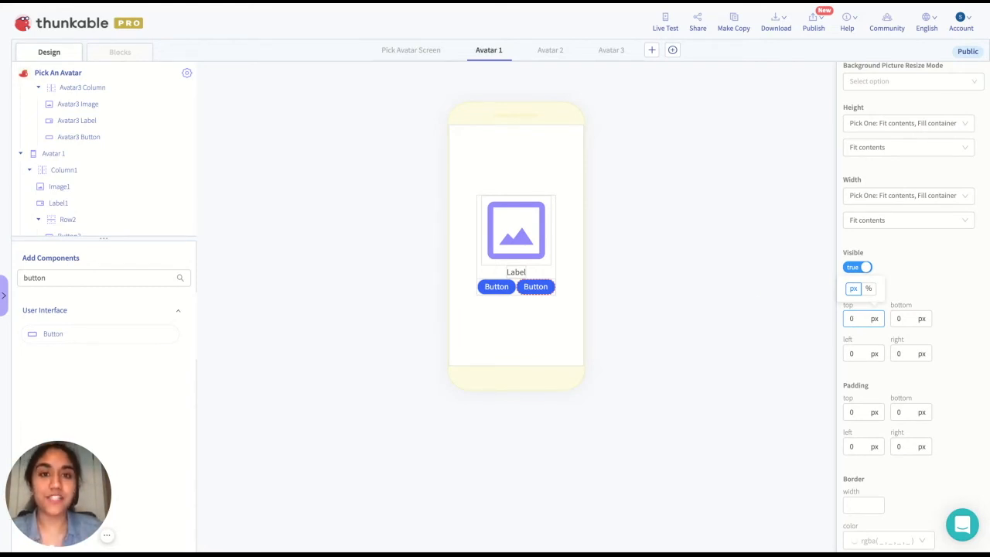
click(609, 116)
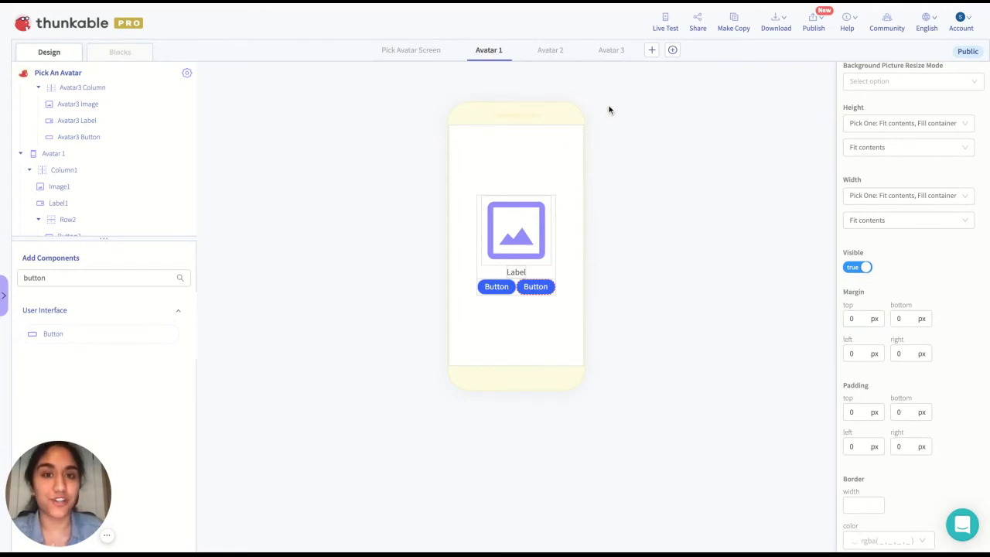
click(663, 452)
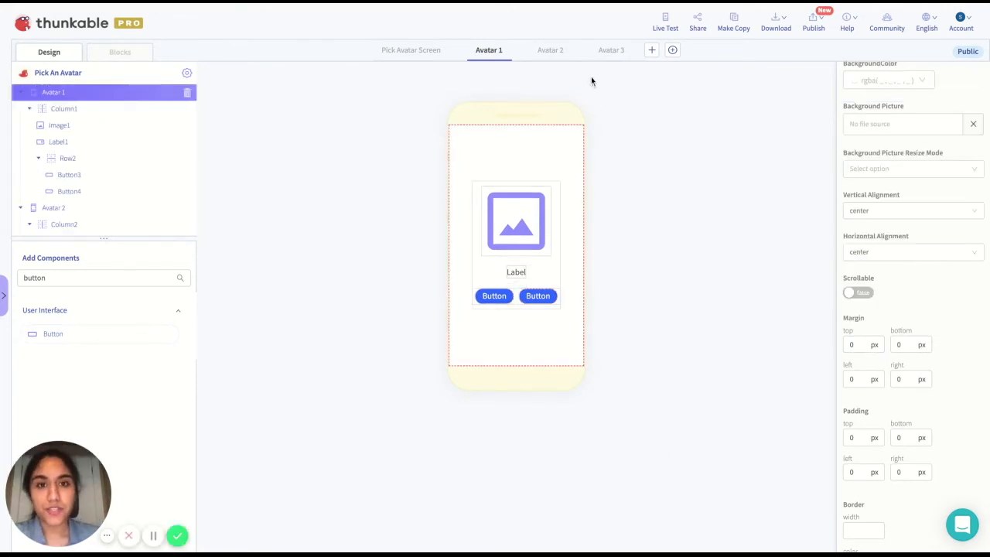
Step: Check the layouts of the Avatar 2 and Avatar 3 screens and return to Avatar 1
click(558, 55)
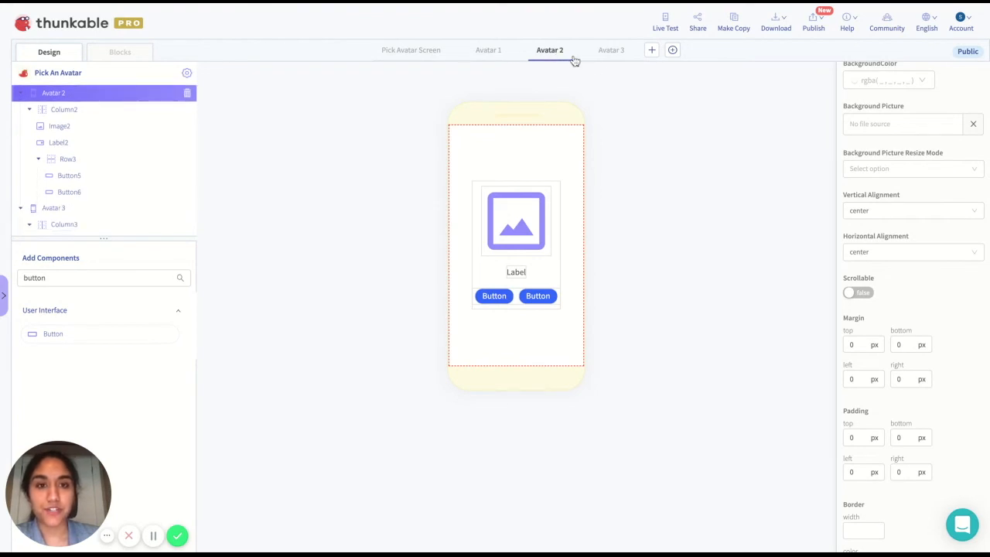
click(600, 60)
click(482, 55)
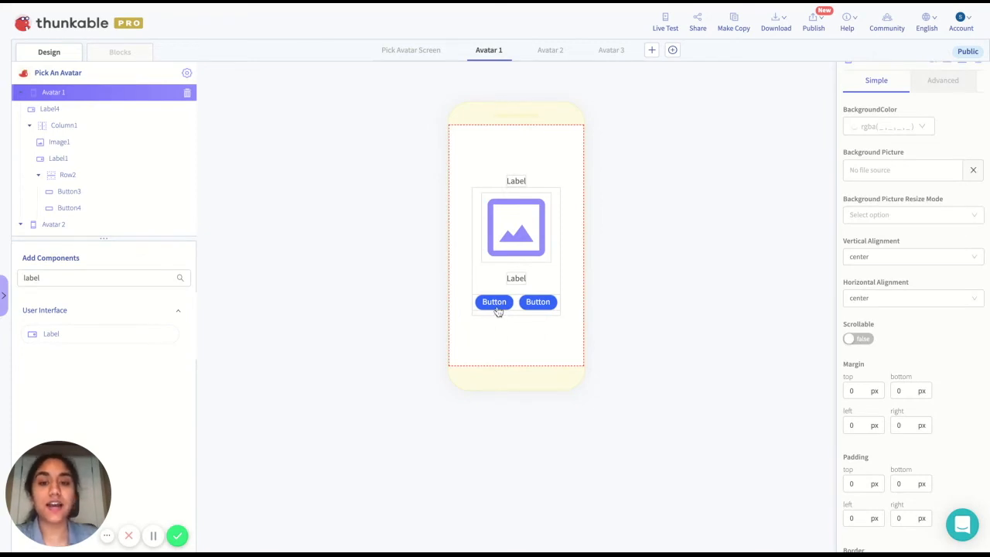
Step: Set the text of the first button on the Avatar 1 screen to "Back" and the second to "Start"
click(497, 306)
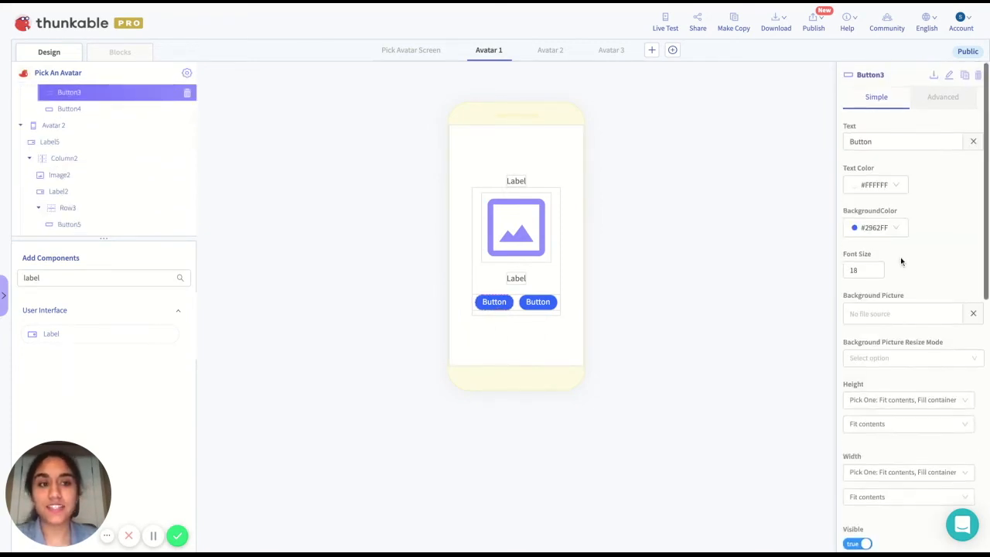
double_click(891, 142)
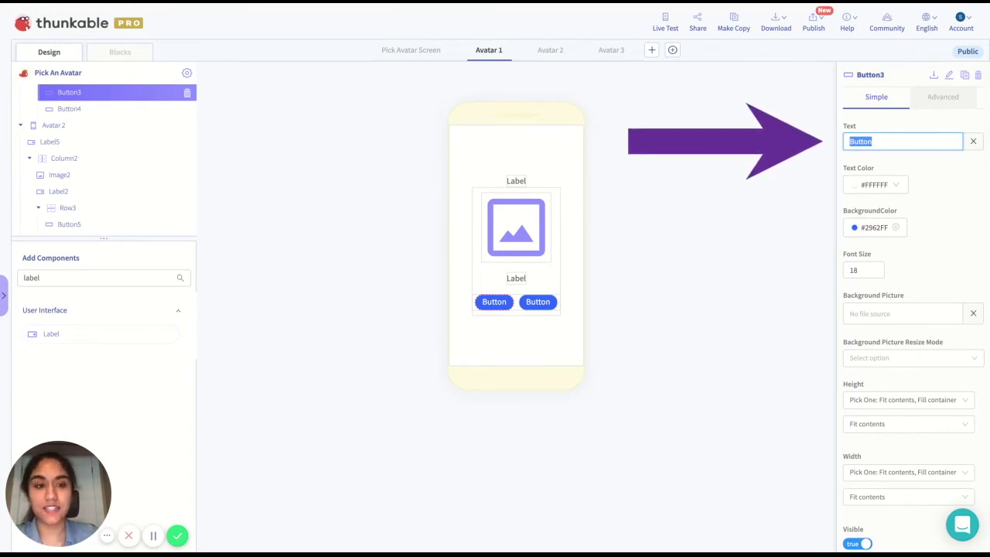
text(Back)
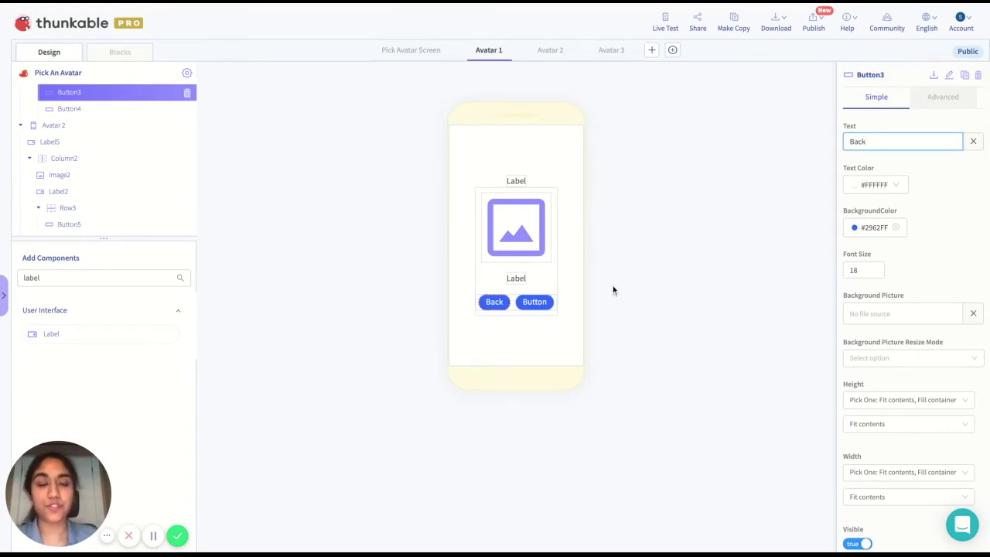
click(532, 308)
click(876, 144)
double_click(876, 144)
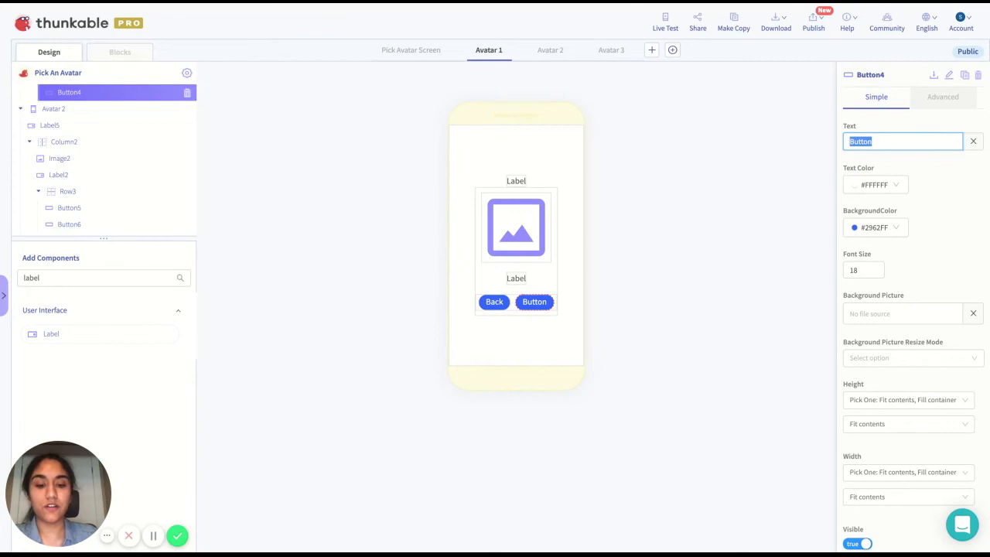
text(Start)
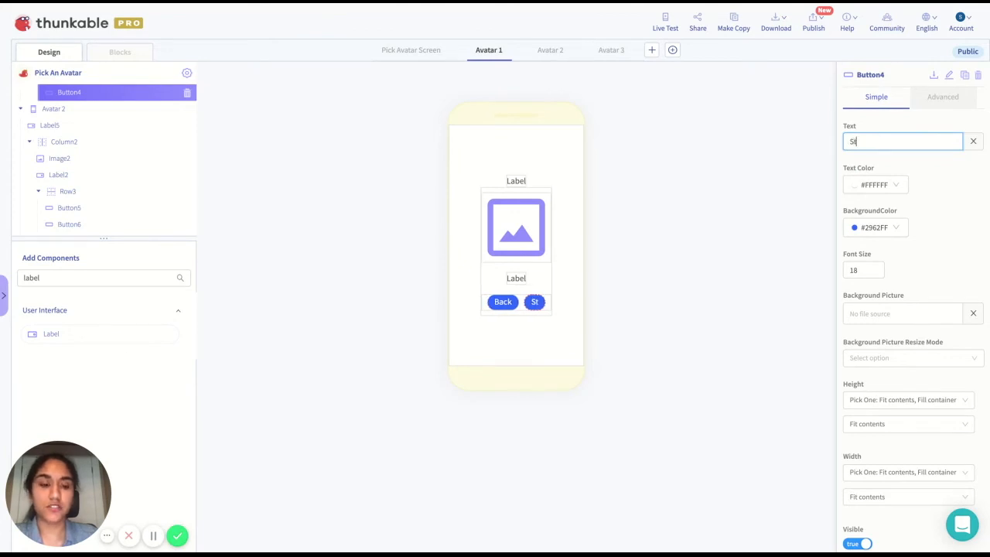
click(707, 204)
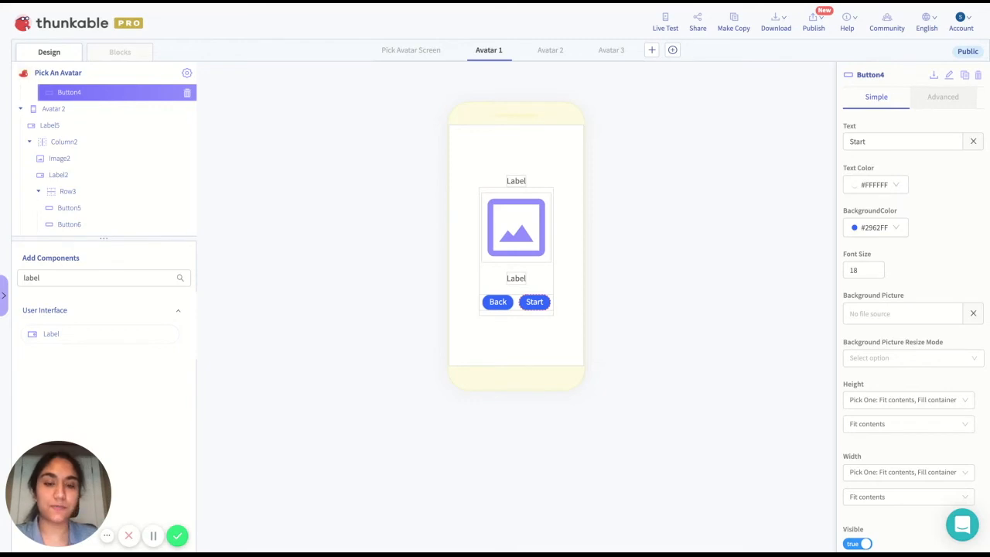
Step: Set the label above the image to "Max the Dog" with font size 28
click(516, 181)
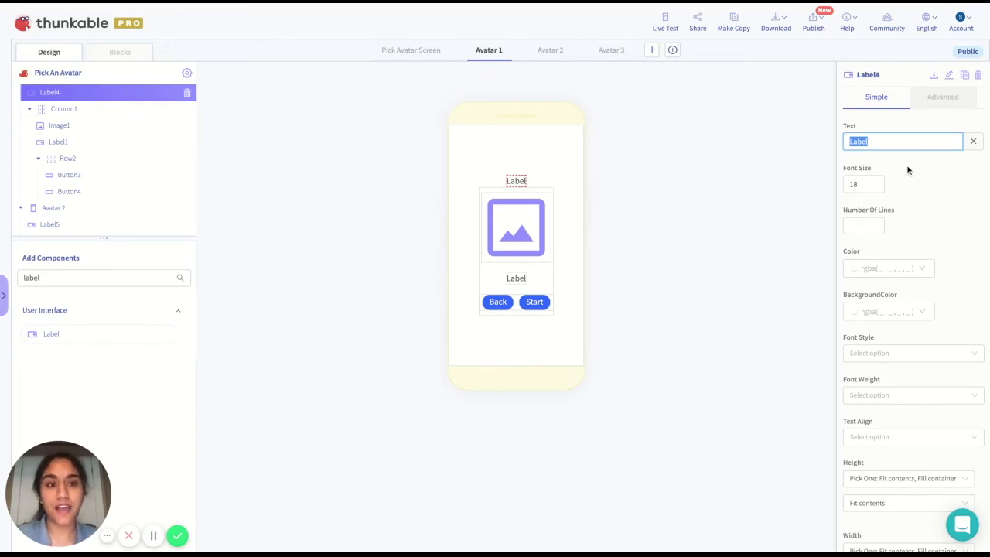
text(Max)
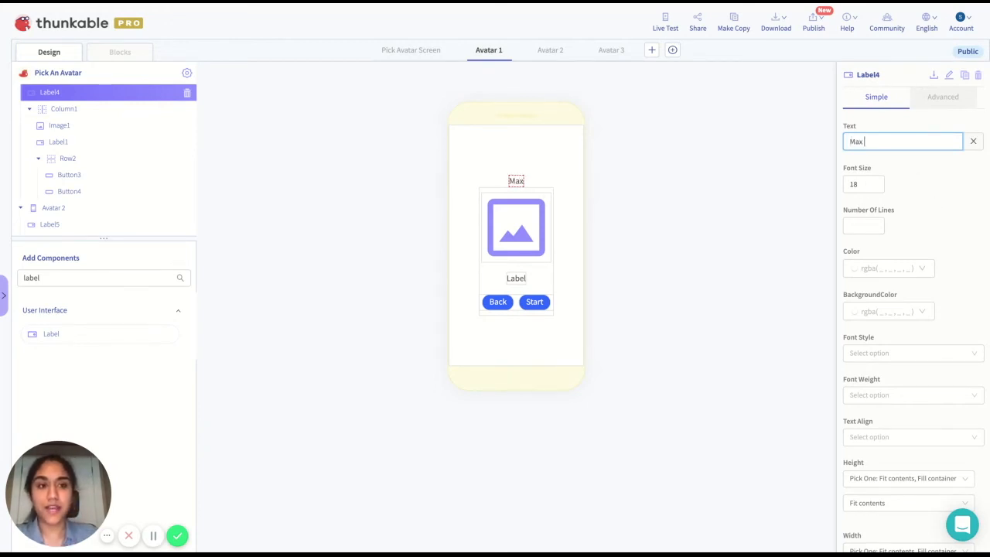
text( the Dog)
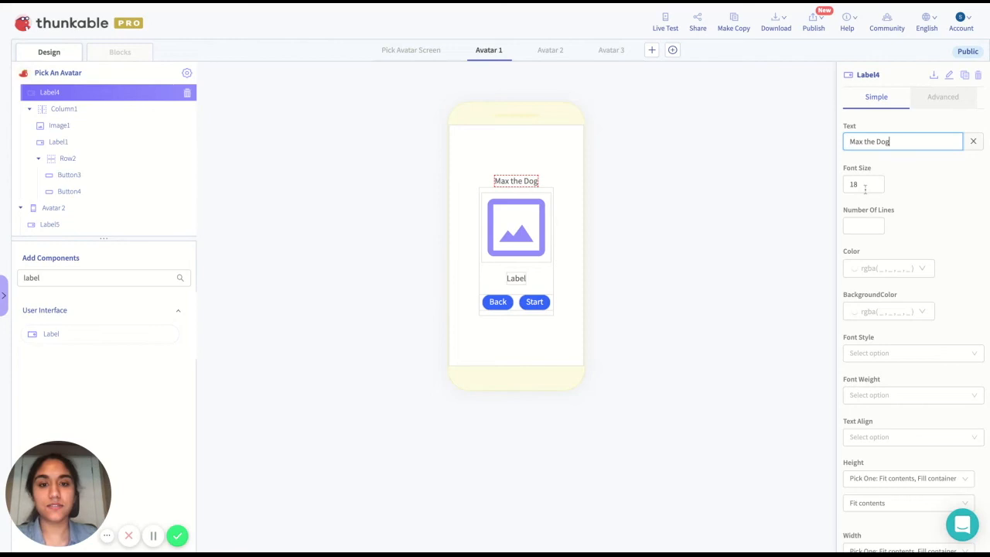
double_click(877, 188)
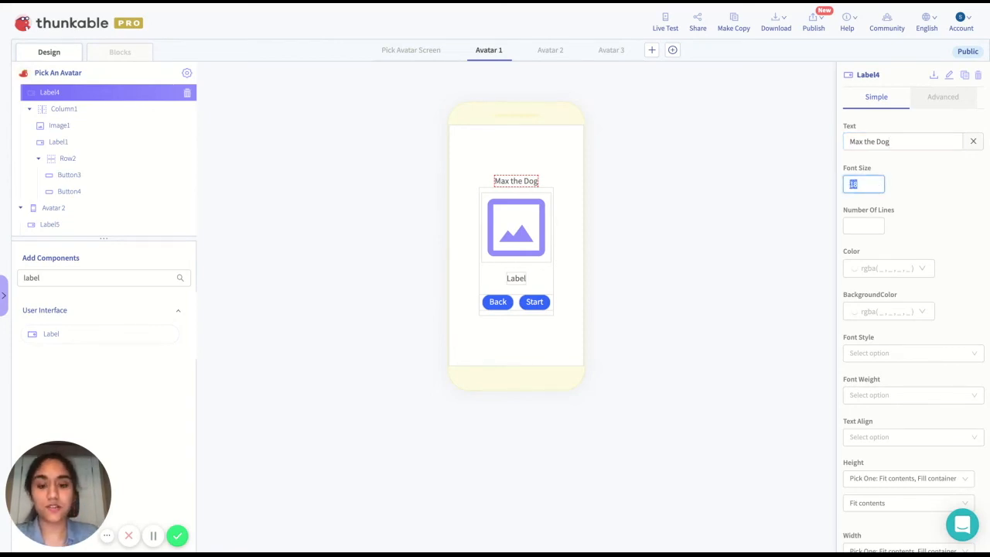
text(28)
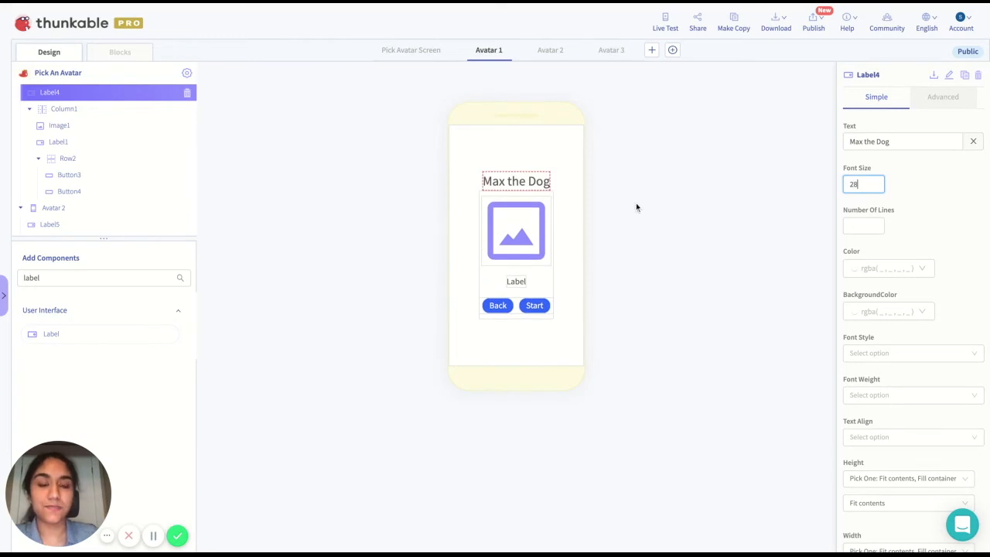
Step: Set dog1.png as the picture of the image on the Avatar 1 screen
click(542, 232)
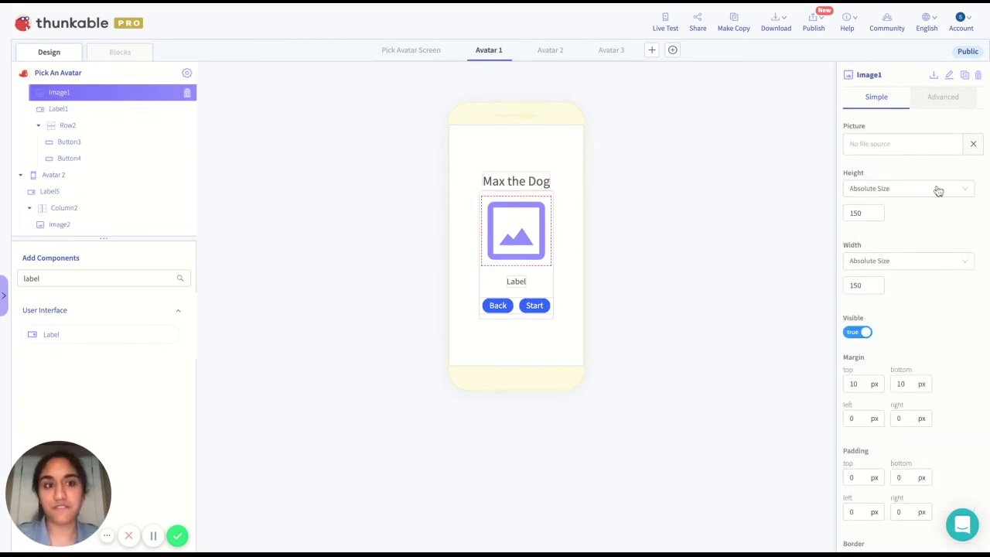
click(883, 147)
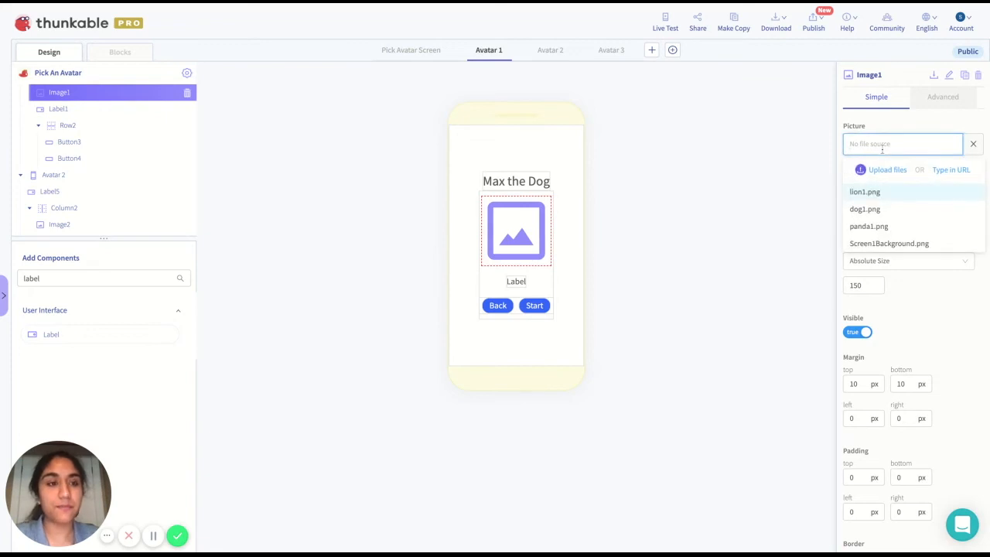
click(879, 210)
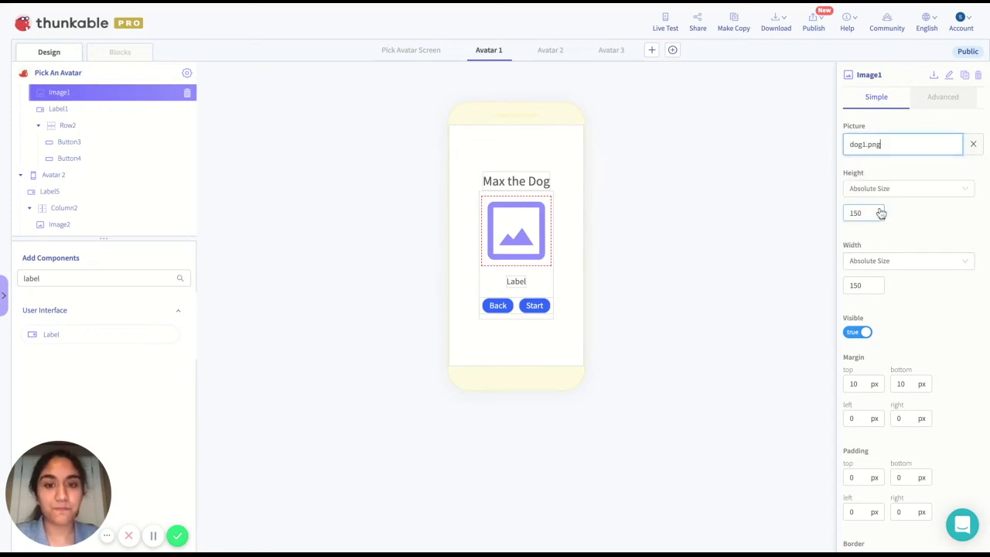
Step: Set the label under the dog to "a cheerful puppy always looking for a new adventure" and Avatar 1's background picture to Generic Background.png
click(522, 284)
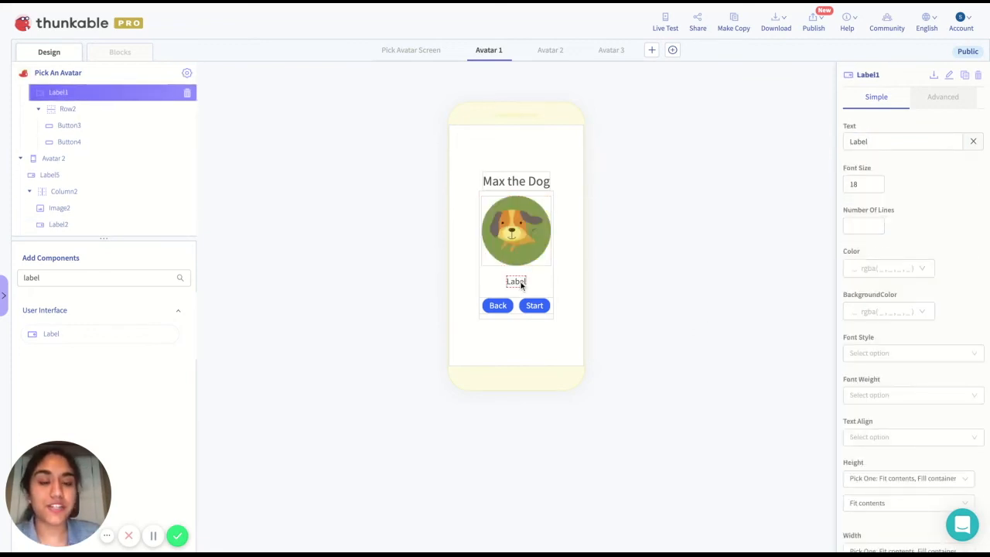
click(894, 142)
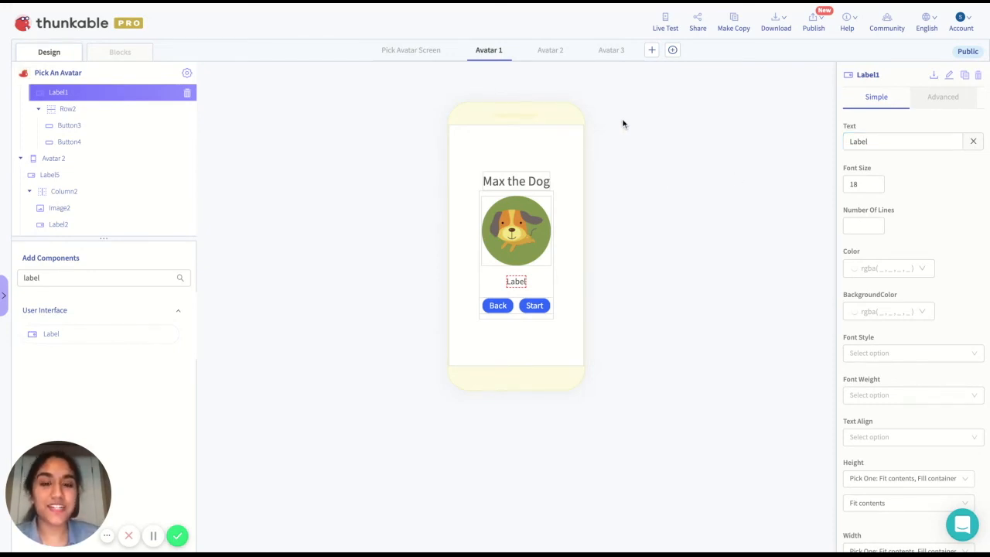
click(564, 148)
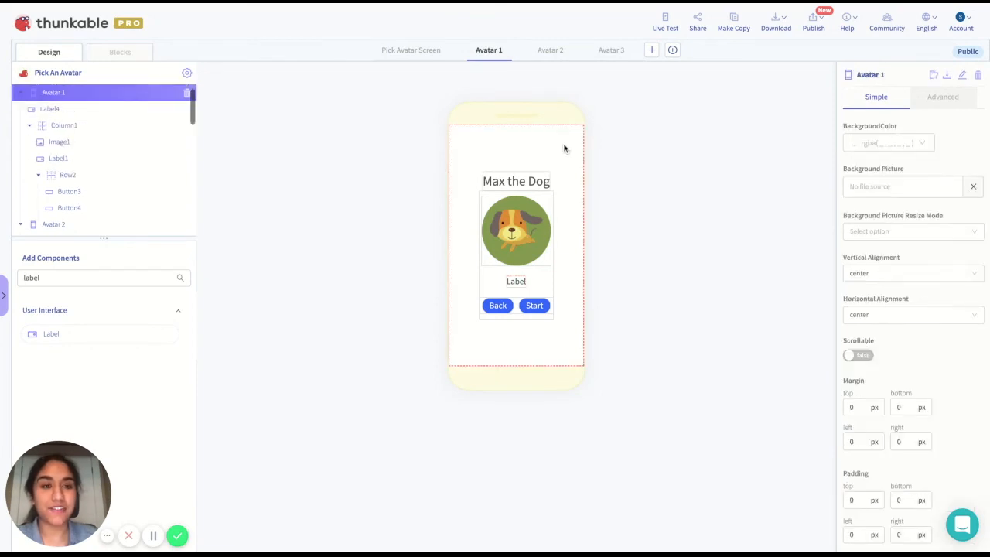
click(899, 189)
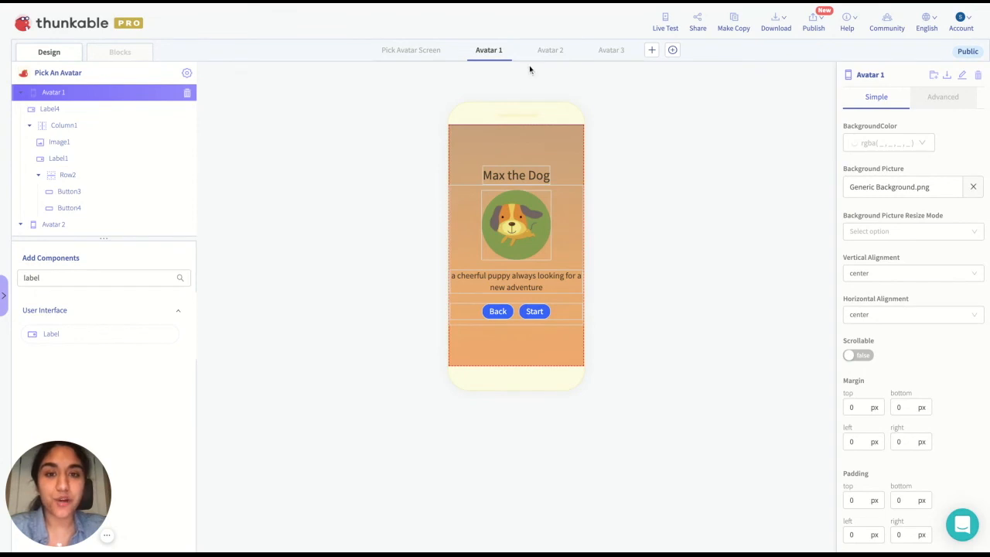
Step: Review the layouts of the Avatar 2 panda screen and the Avatar 3 lion screen
click(545, 56)
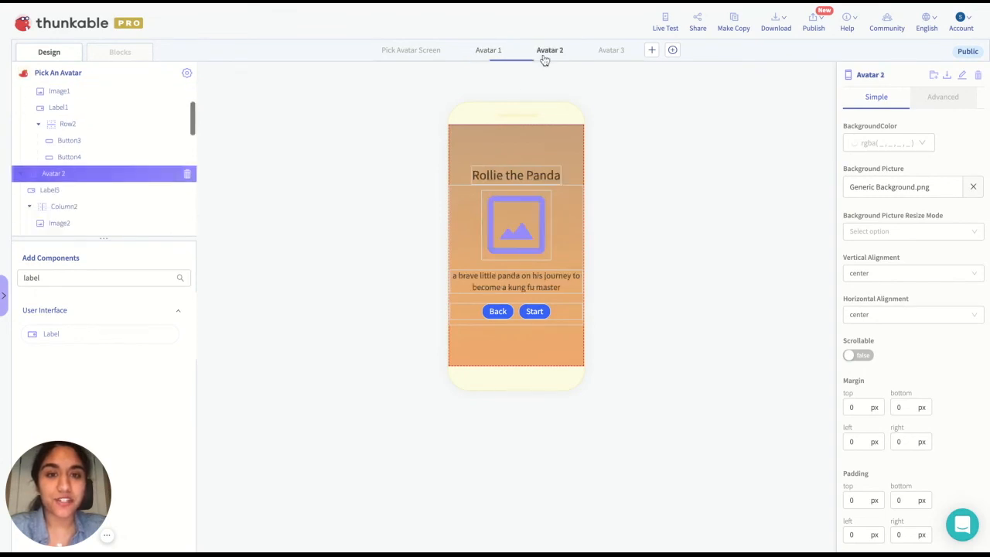
click(610, 56)
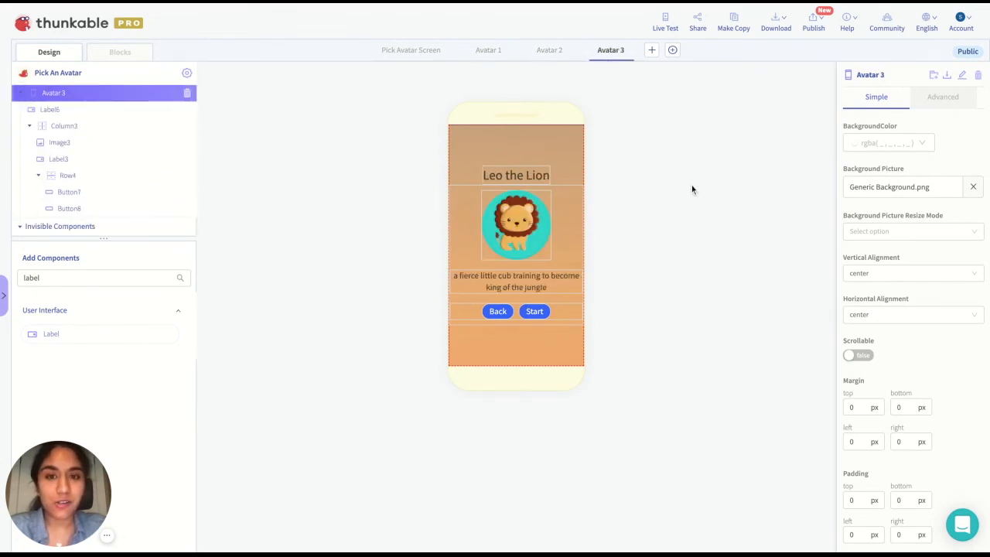
Step: On the Pick Avatar Screen, build a block that navigates to Avatar 1 when Avatar1 Button is clicked
click(411, 52)
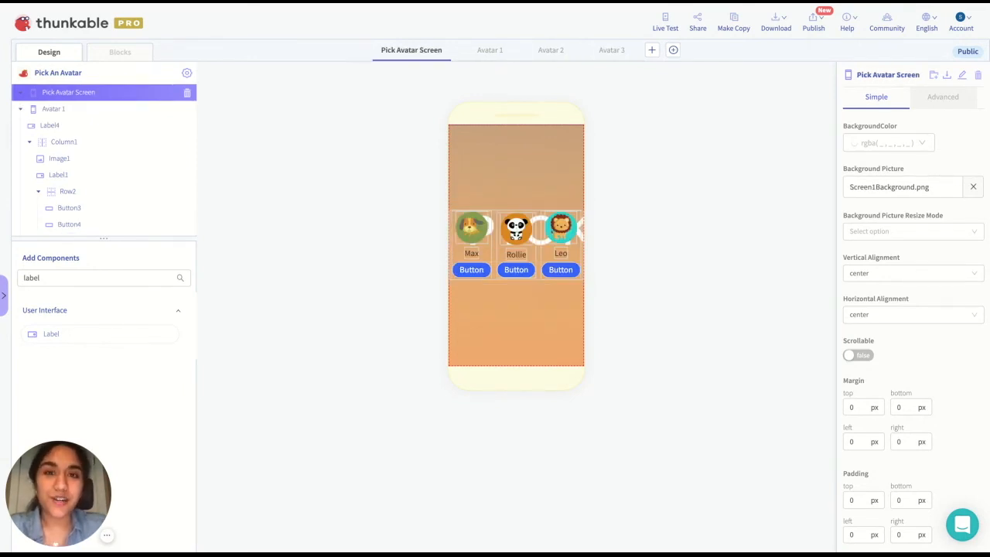
click(120, 52)
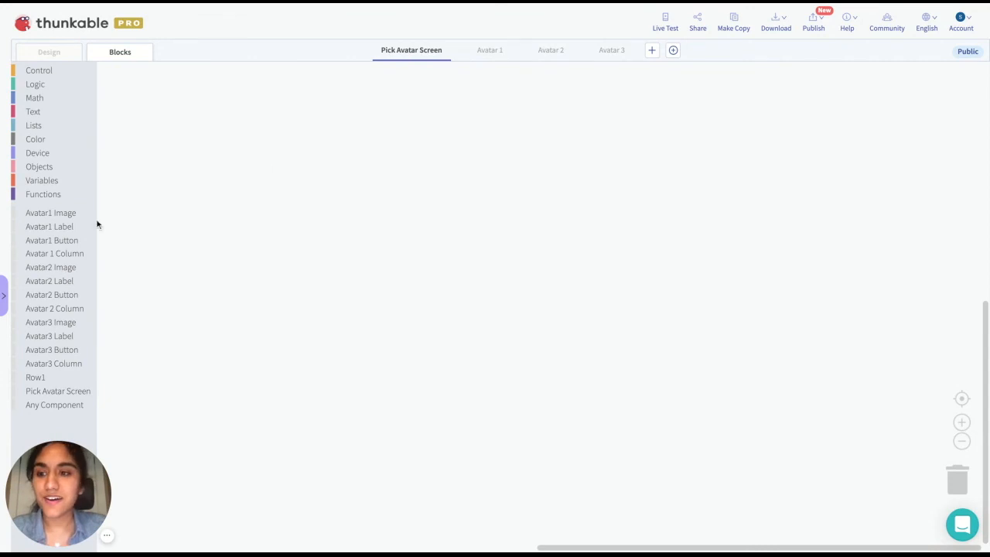
click(54, 243)
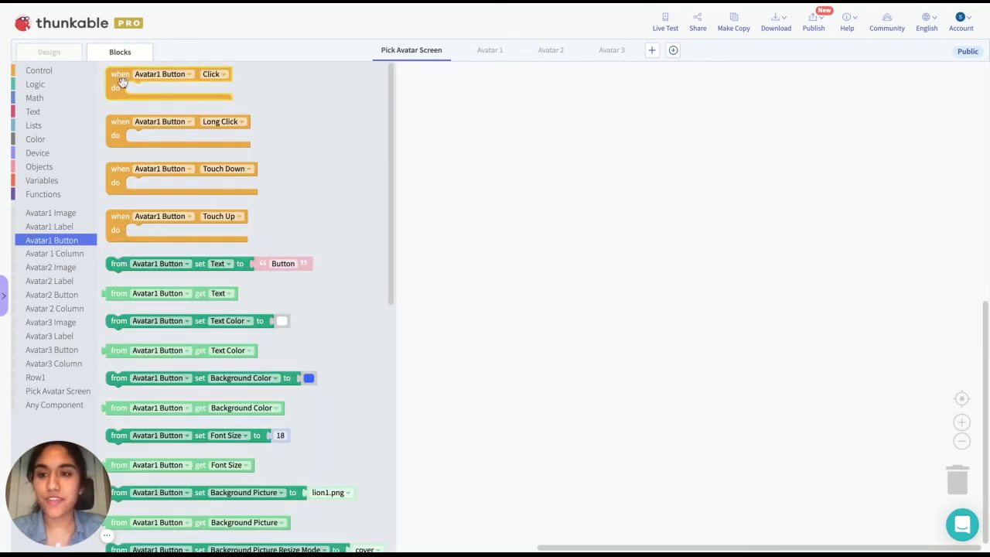
drag(121, 81, 176, 97)
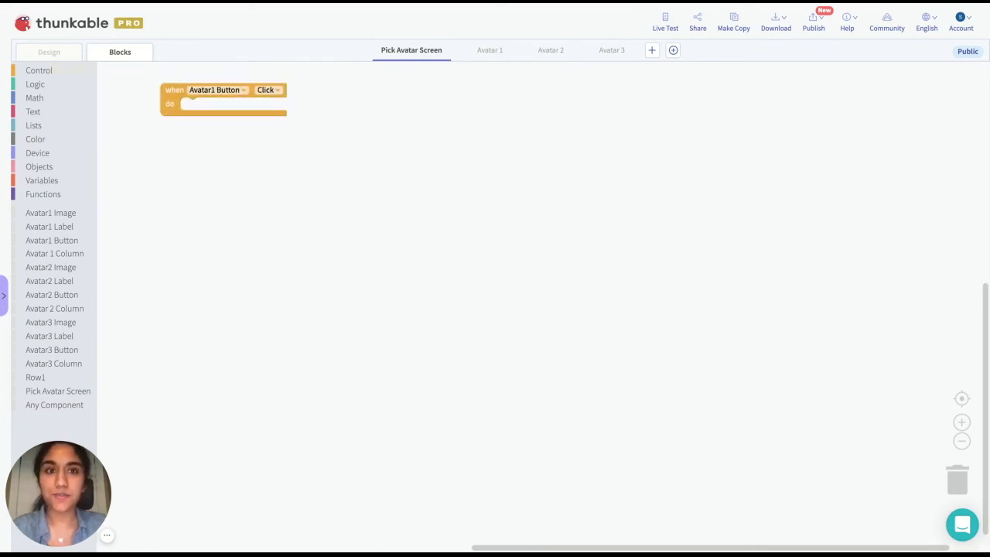
click(39, 70)
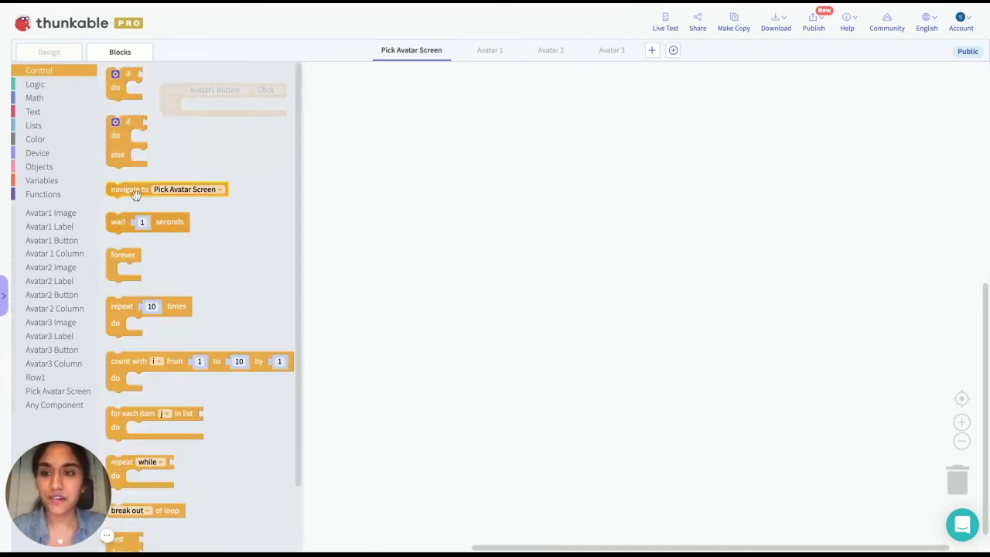
drag(133, 192, 209, 111)
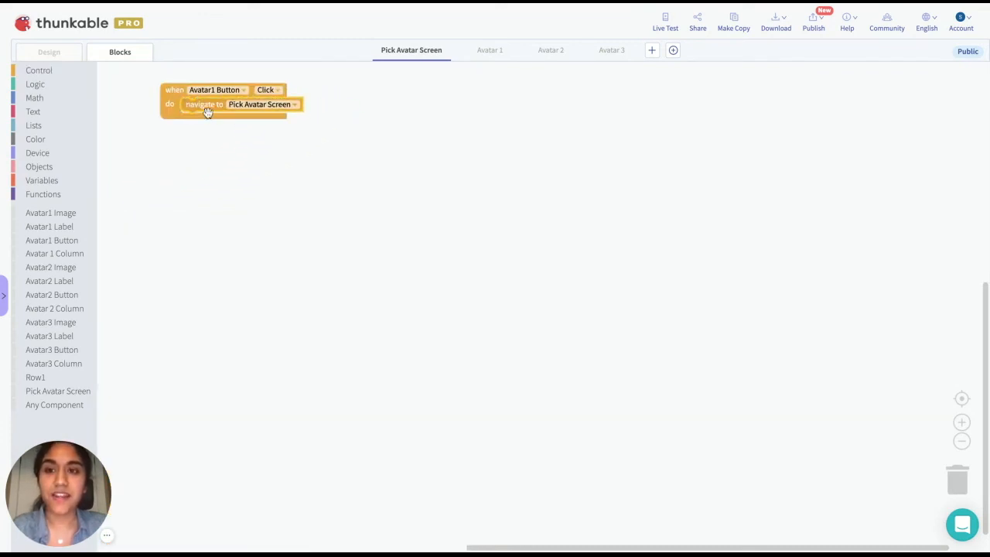
click(251, 105)
click(253, 129)
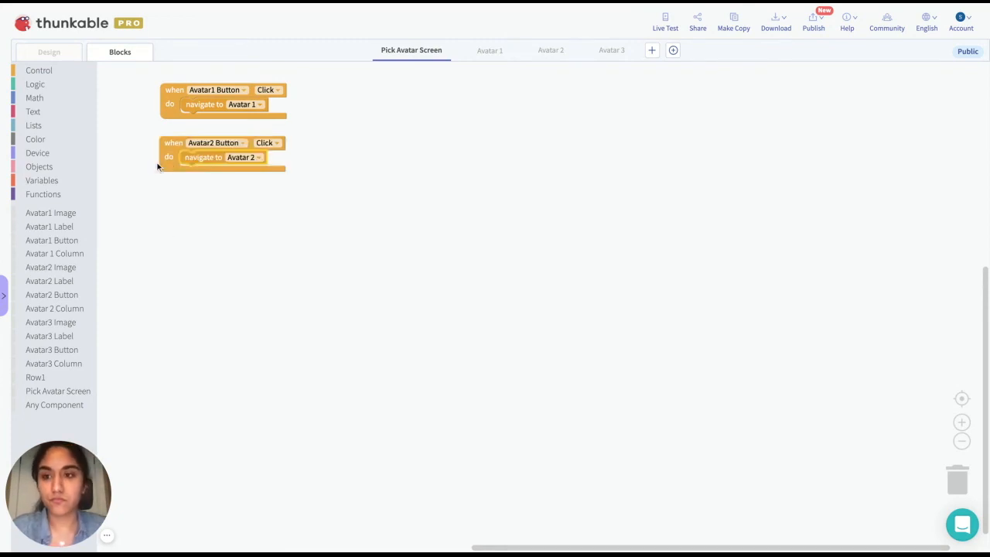
Step: Paste a copy of the click block below the Avatar2 one and adapt it so Avatar3 Button navigates to Avatar 3
key(ctrl+v)
drag(178, 161, 170, 200)
click(243, 211)
click(242, 256)
click(344, 242)
click(242, 194)
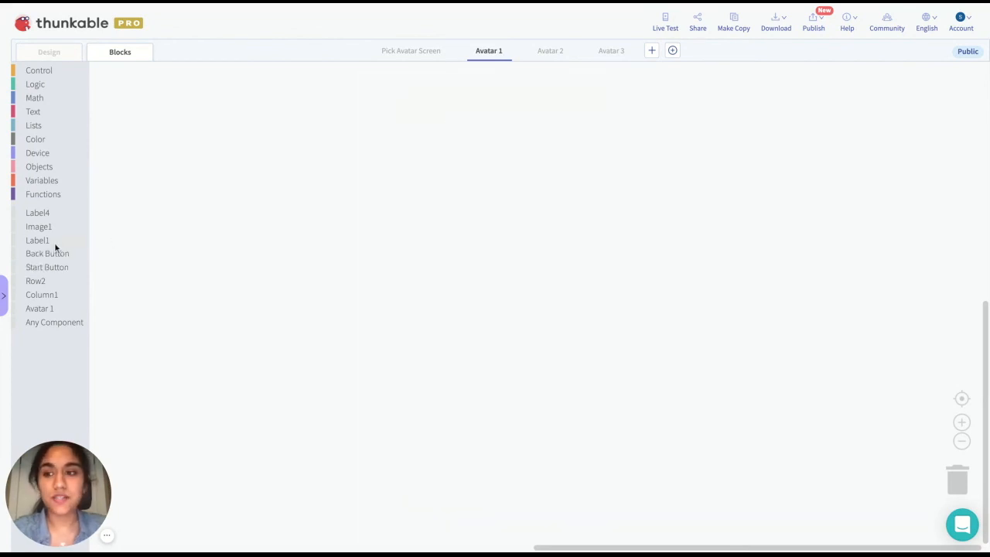
Step: On the Avatar 1 screen, build a block that navigates to Pick Avatar Screen when Back Button is clicked
click(54, 253)
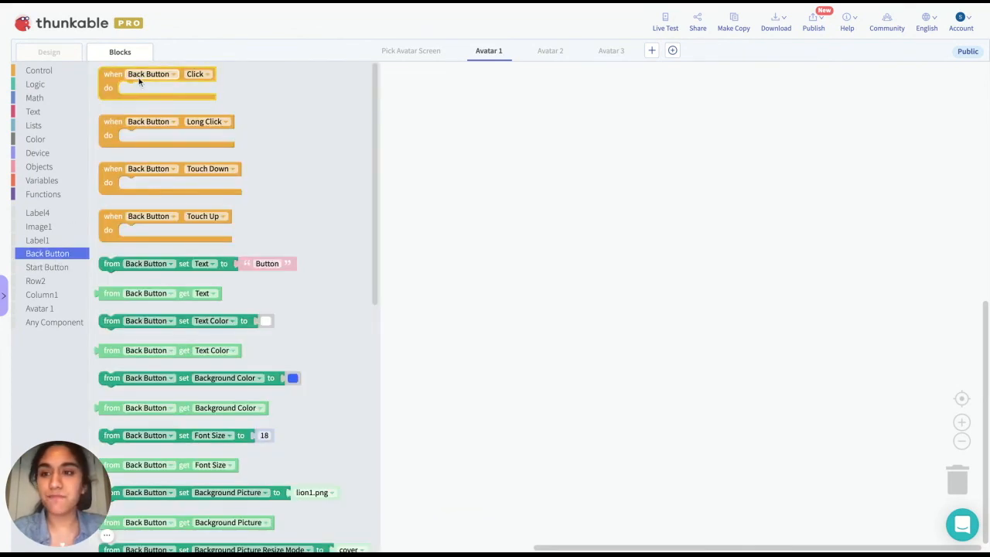
drag(116, 76, 113, 82)
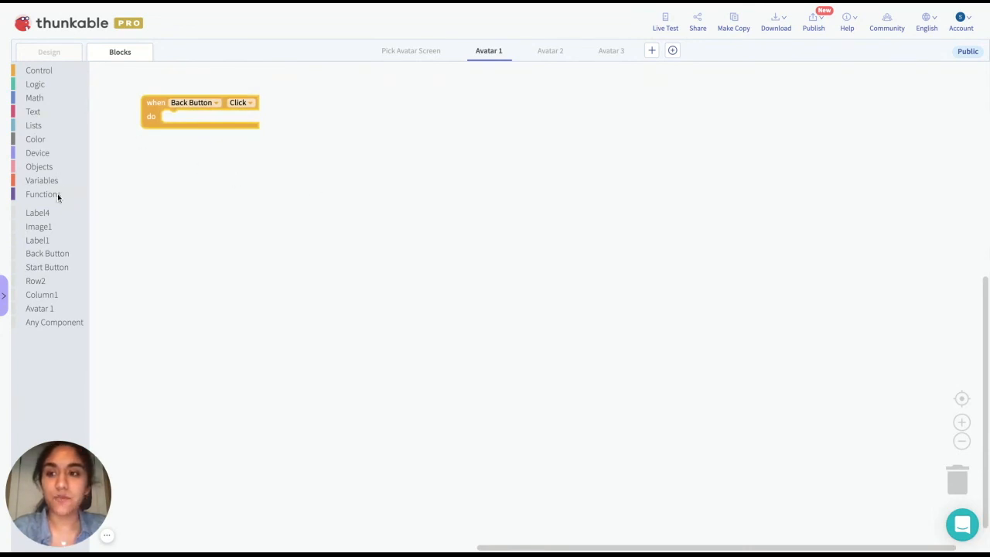
click(60, 70)
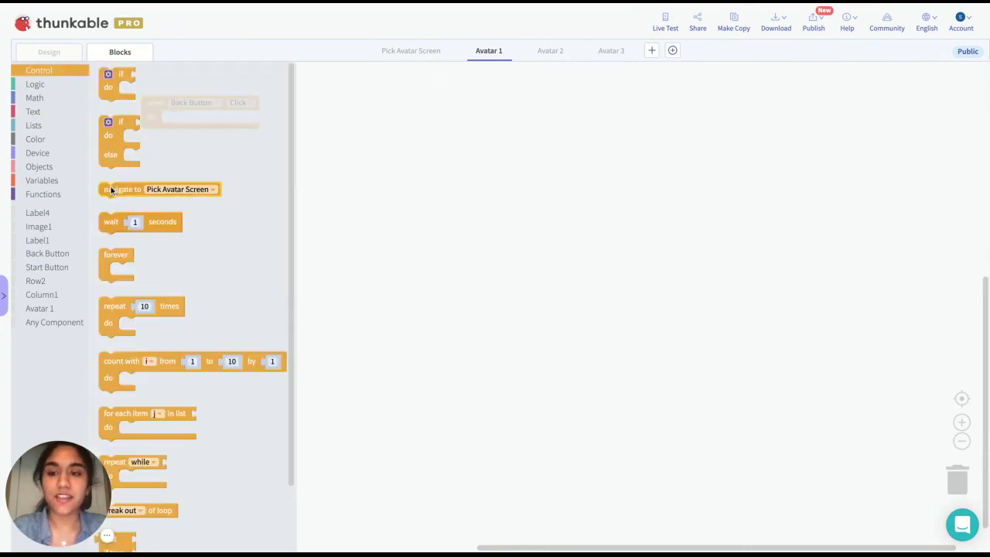
drag(109, 185, 183, 133)
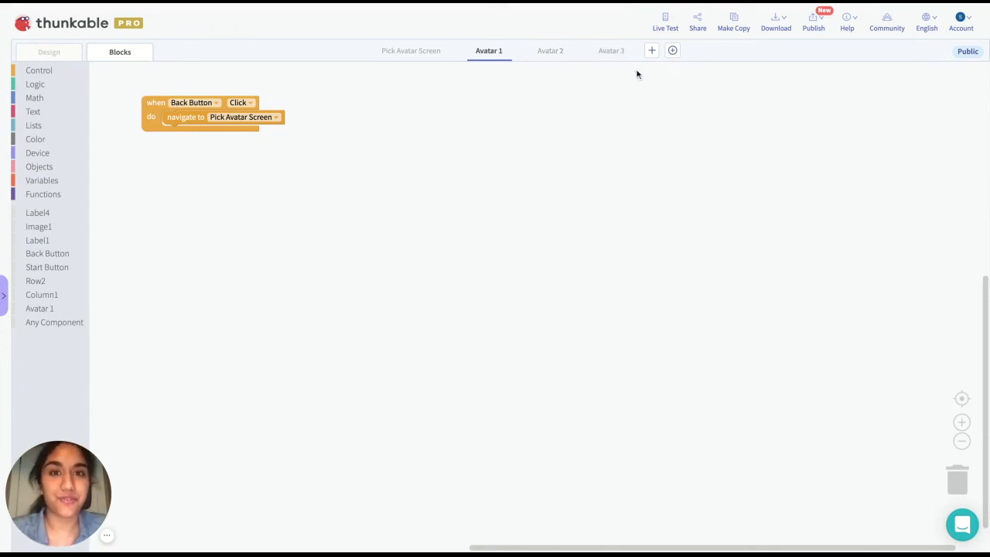
Step: Review the navigation blocks on the Avatar 3 and Avatar 2 screens, then return to Avatar 1
click(611, 50)
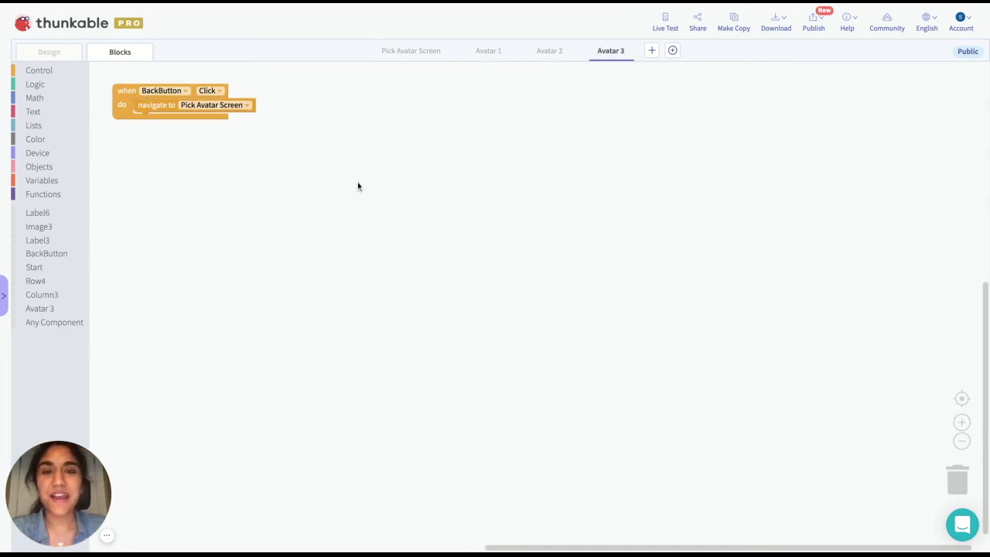
click(553, 51)
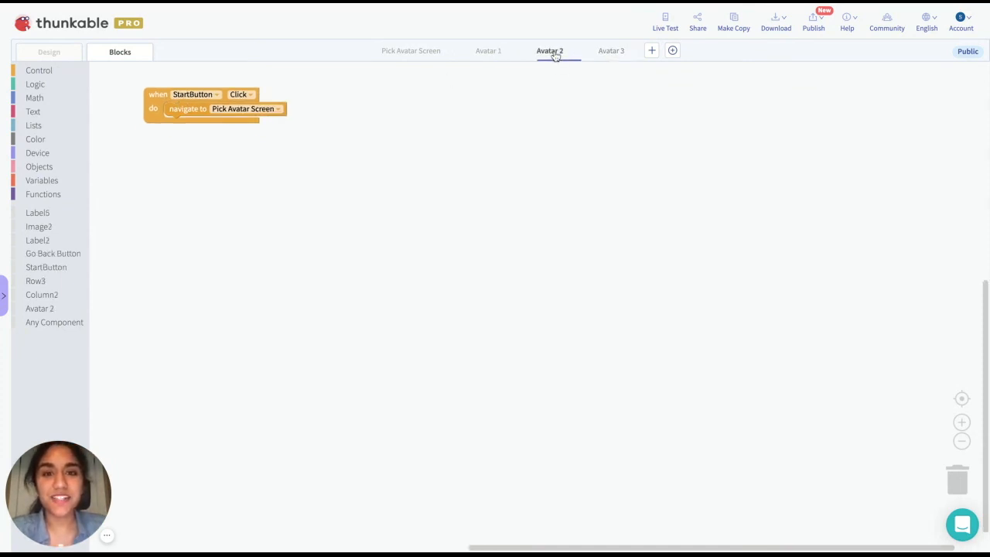
click(496, 53)
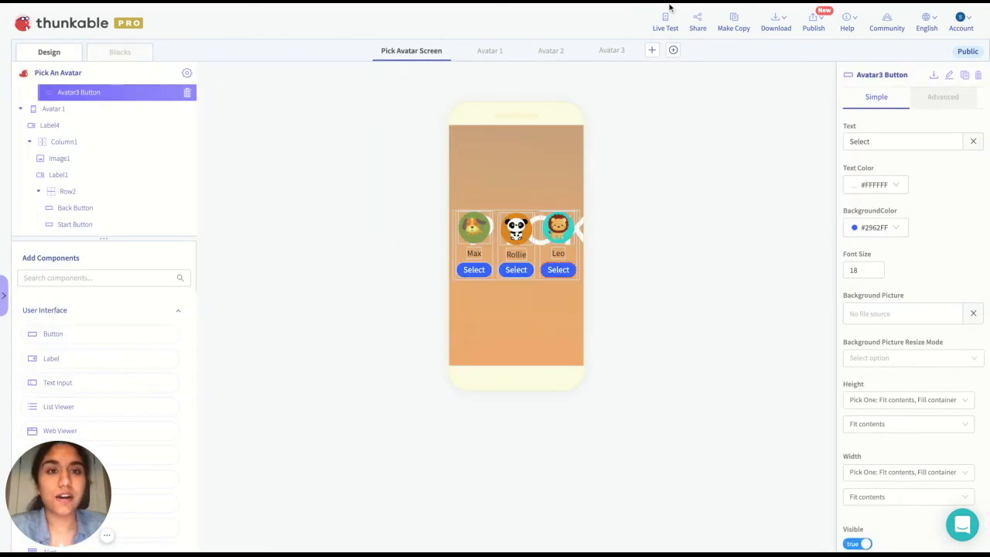
Step: Run a live test of the app, selecting Max and Leo in turn and going back from each detail screen
click(667, 30)
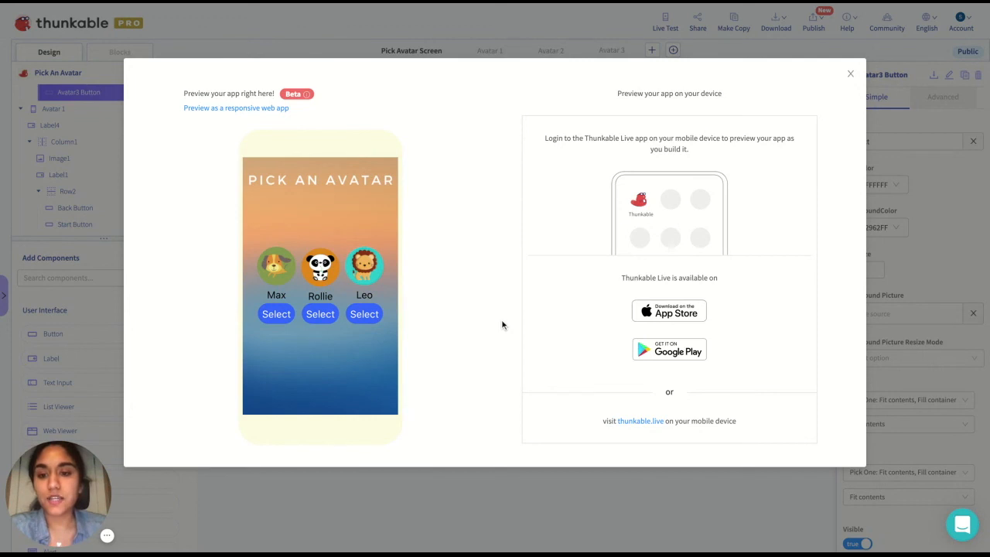
click(278, 315)
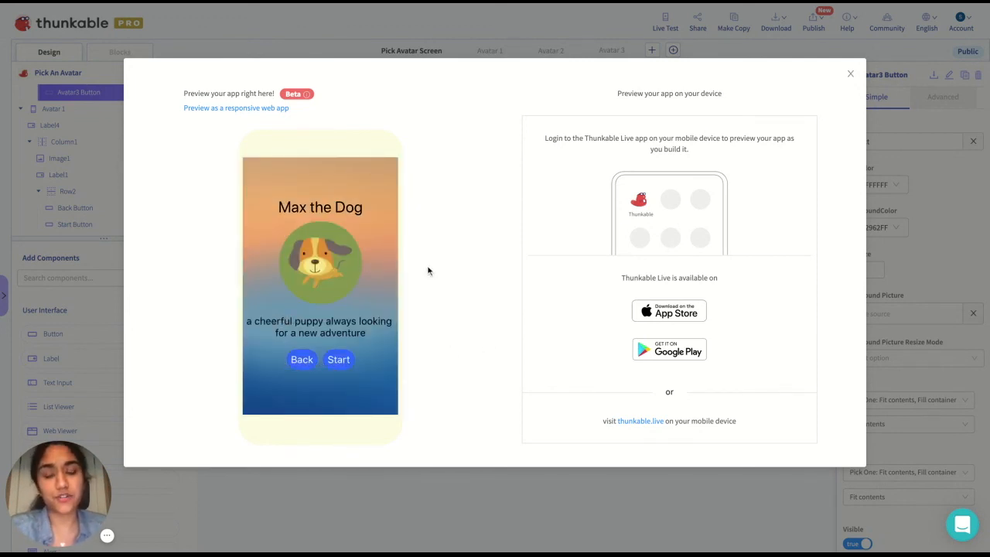
click(301, 359)
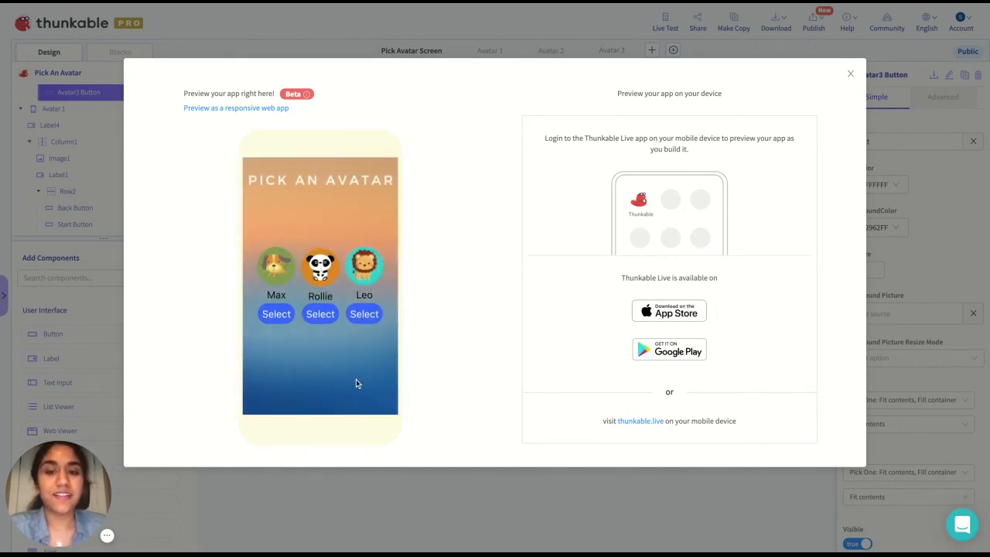
click(371, 315)
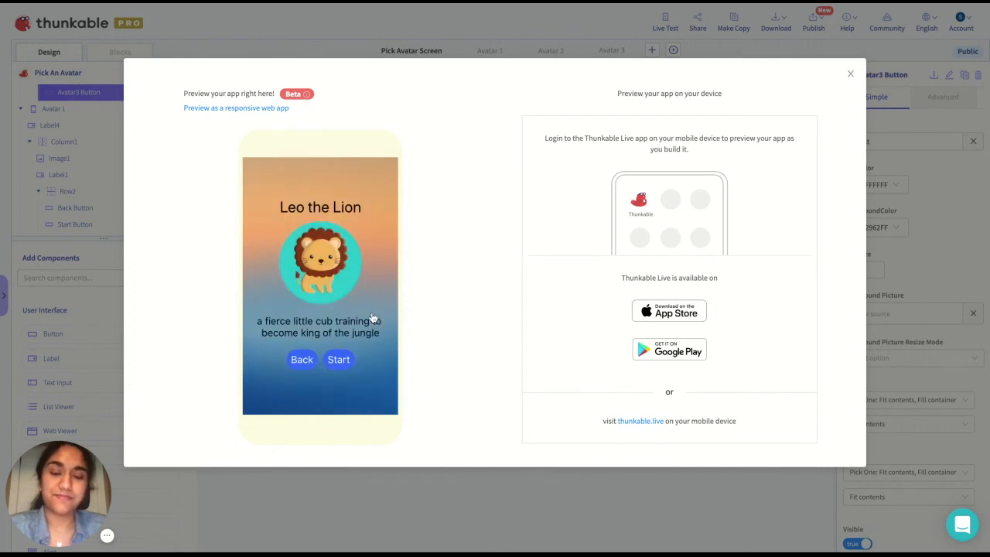
click(299, 359)
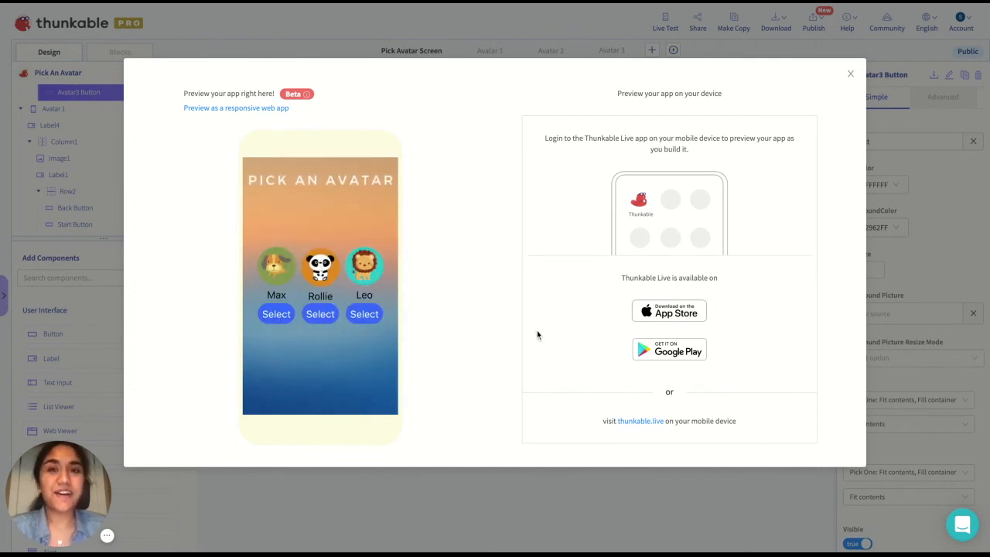